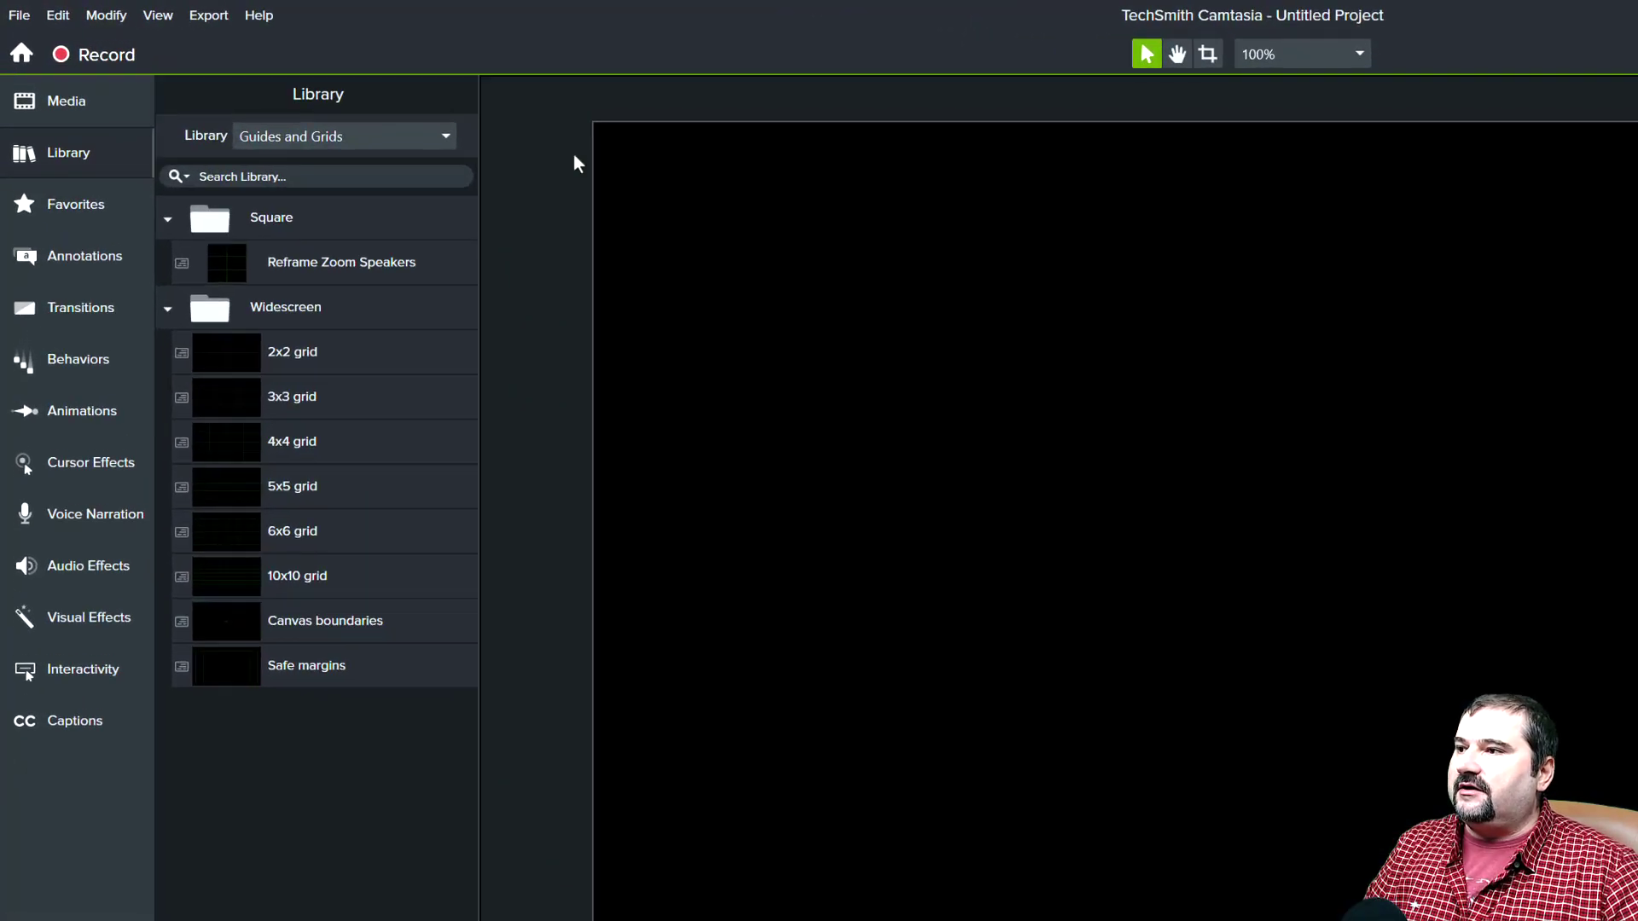
Turn on the canvas rulers with View > Show Canvas Ruler
{"action": "left_click", "coordinate": [175, 18]}
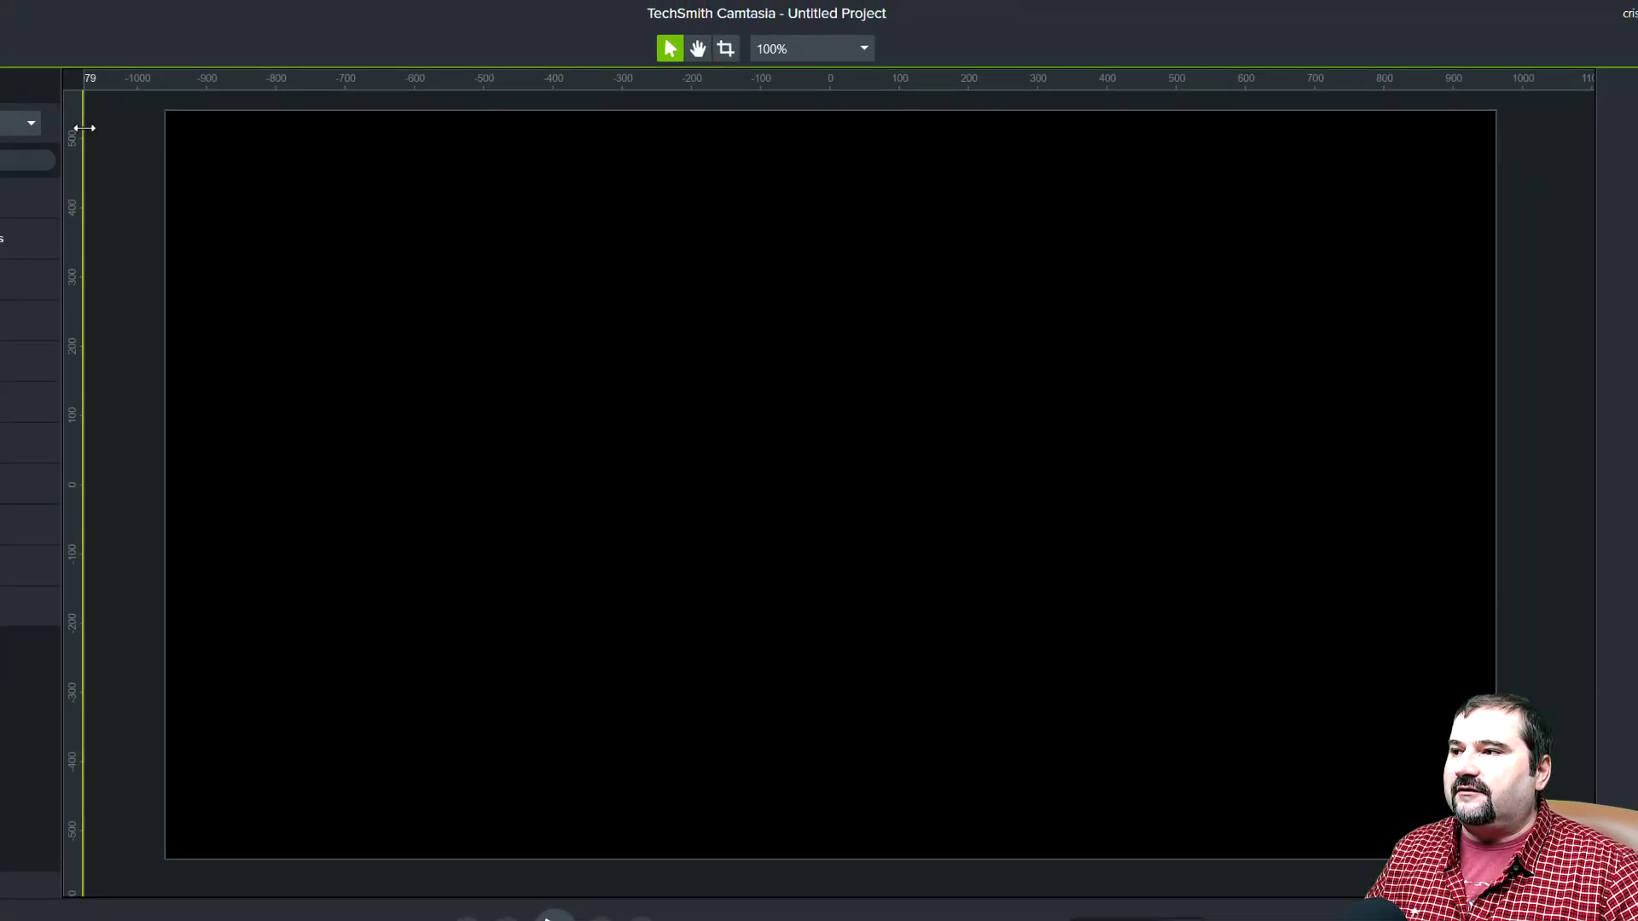
{"action": "left_click_drag", "start_coordinate": [403, 82], "coordinate": [440, 216]}
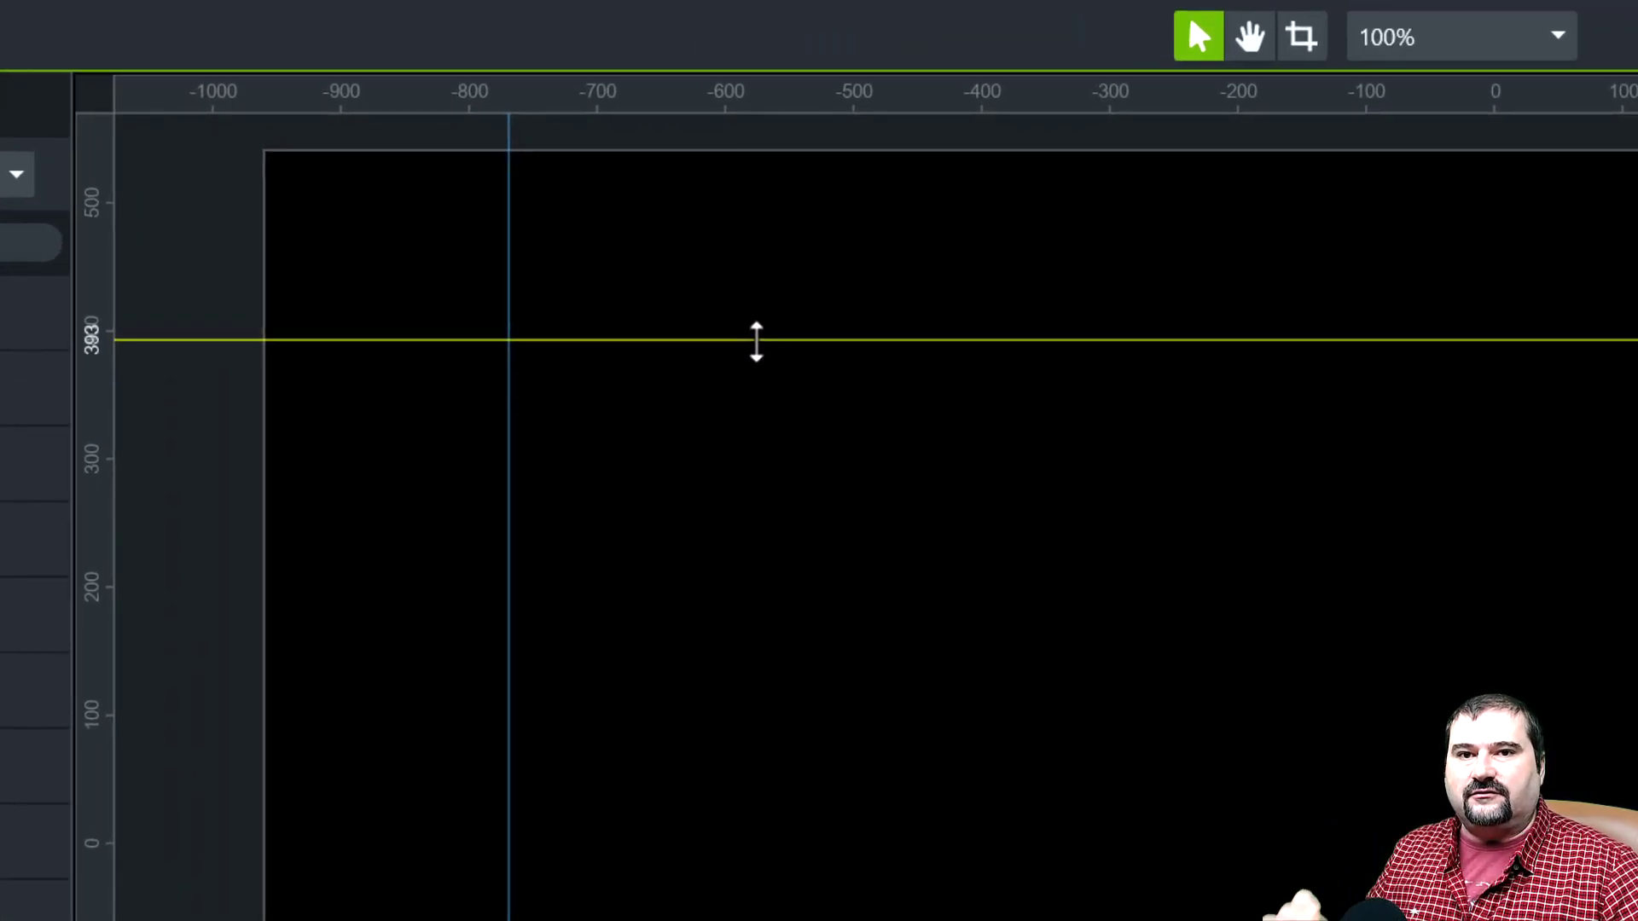
{"action": "left_click_drag", "start_coordinate": [756, 341], "coordinate": [771, 468]}
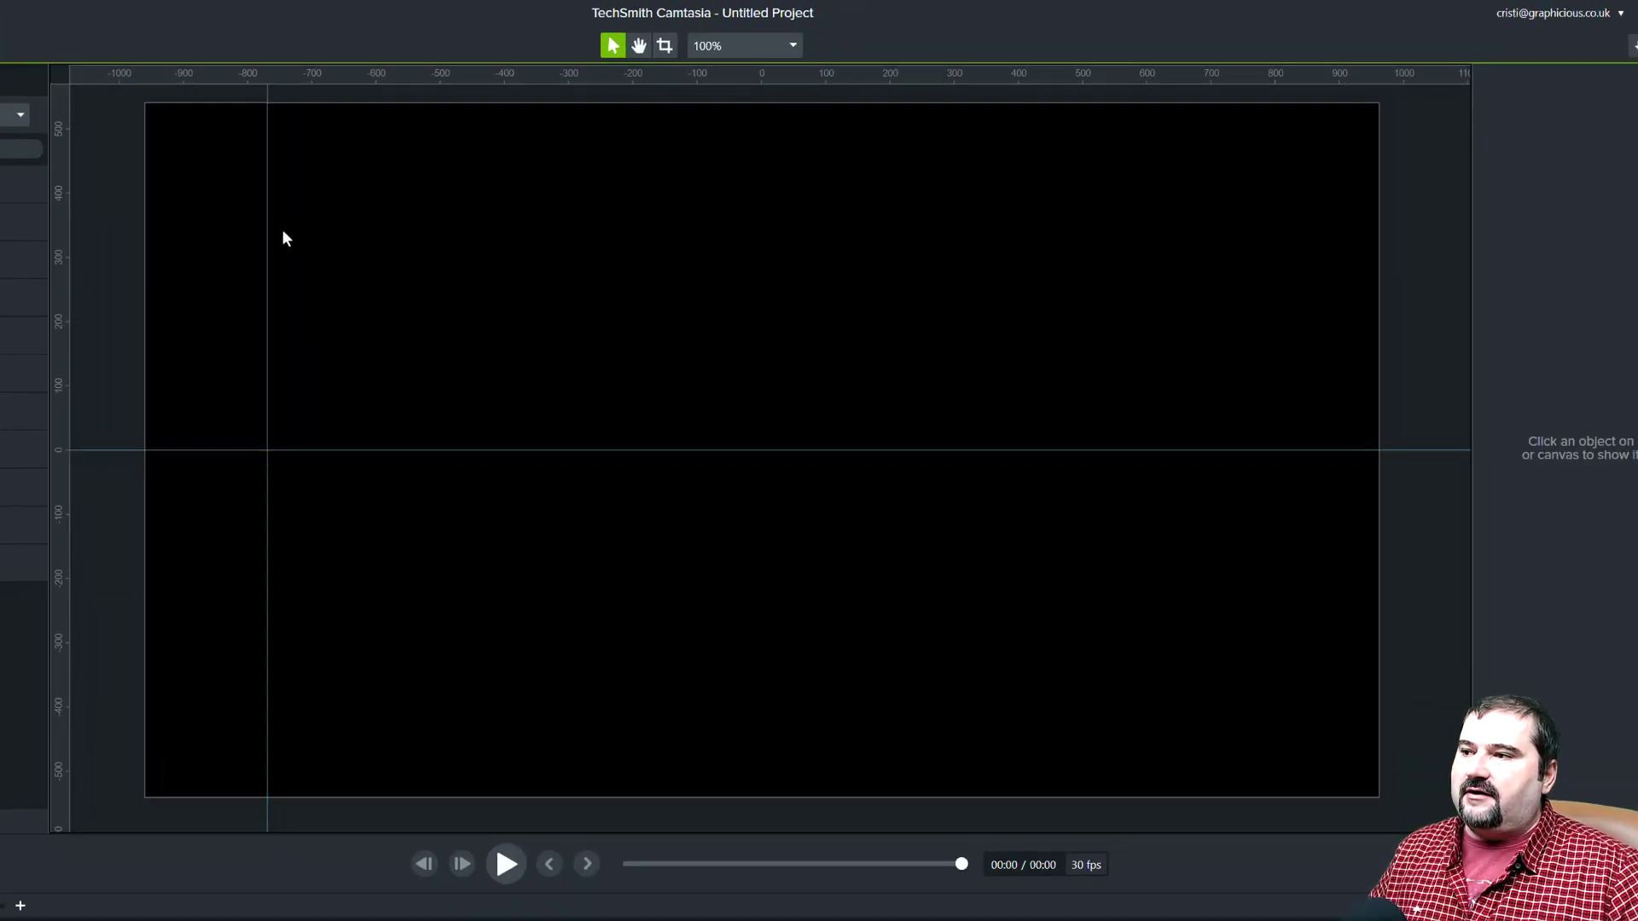
Drag out a vertical guide near -600 and horizontal guides at 172 and about 355
{"action": "left_click_drag", "start_coordinate": [60, 217], "coordinate": [375, 238]}
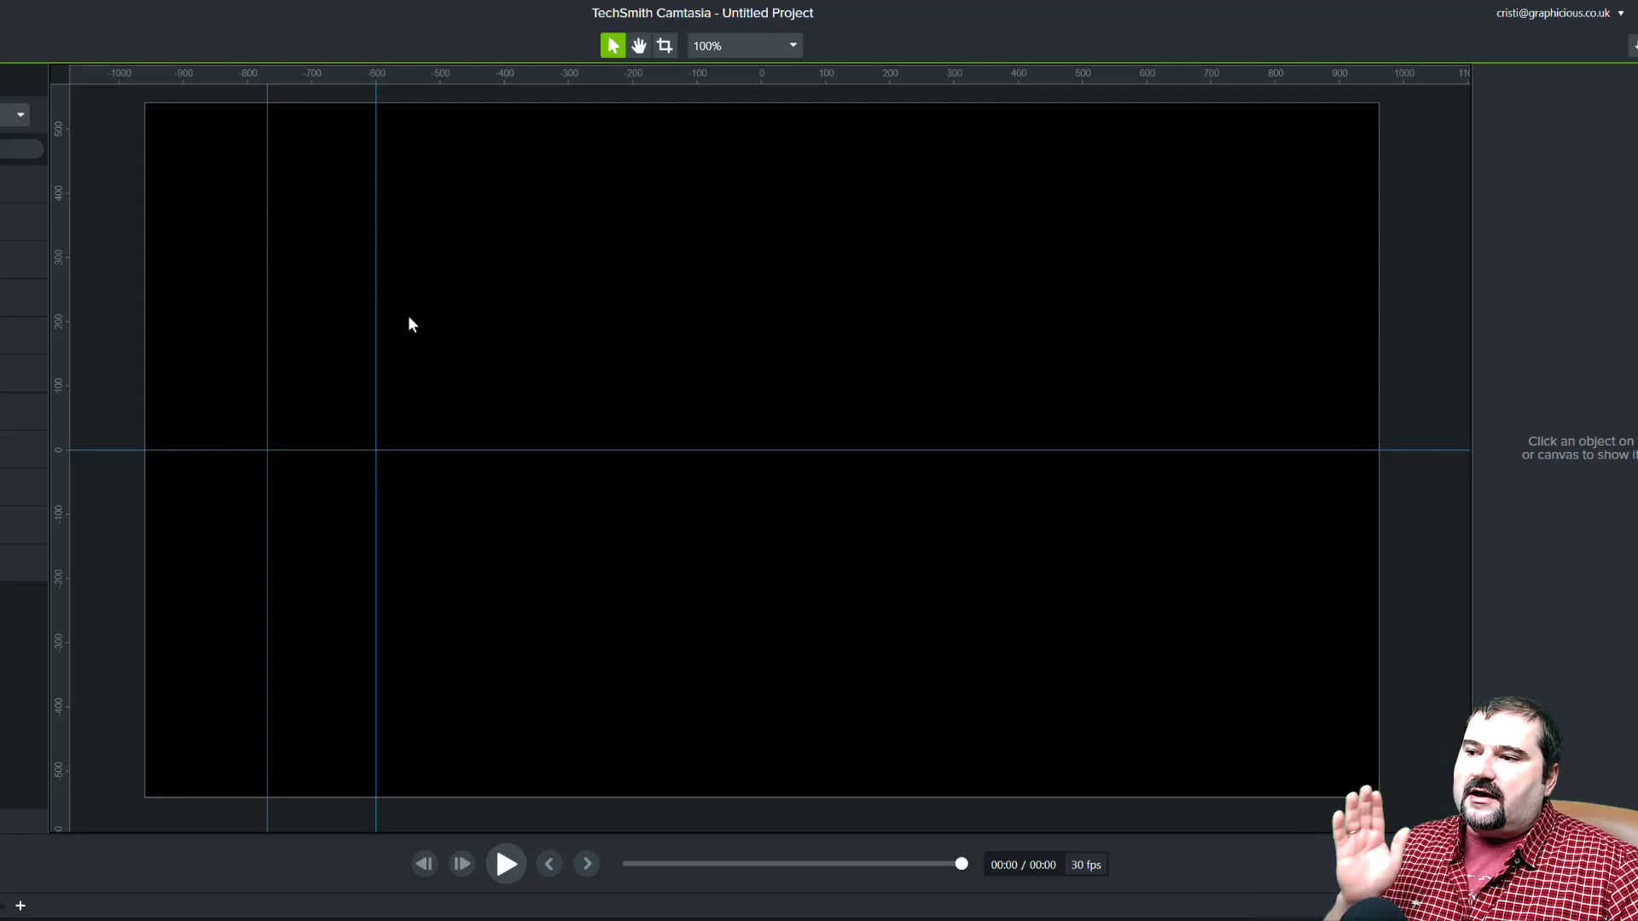
{"action": "left_click_drag", "start_coordinate": [202, 80], "coordinate": [296, 340]}
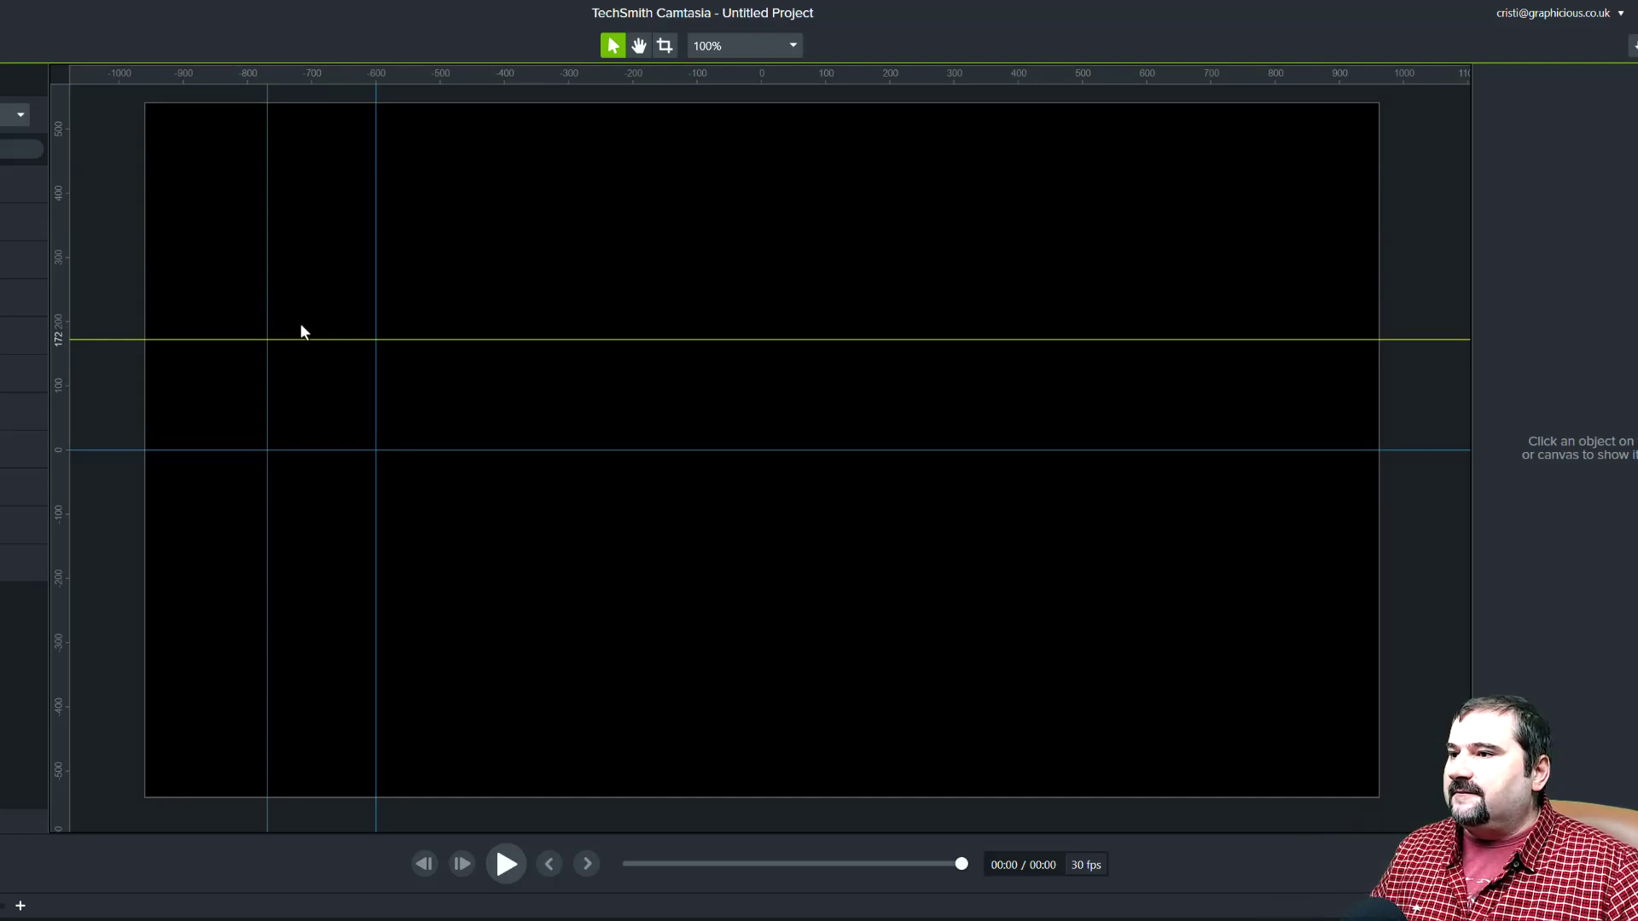
{"action": "left_click_drag", "start_coordinate": [365, 78], "coordinate": [365, 221]}
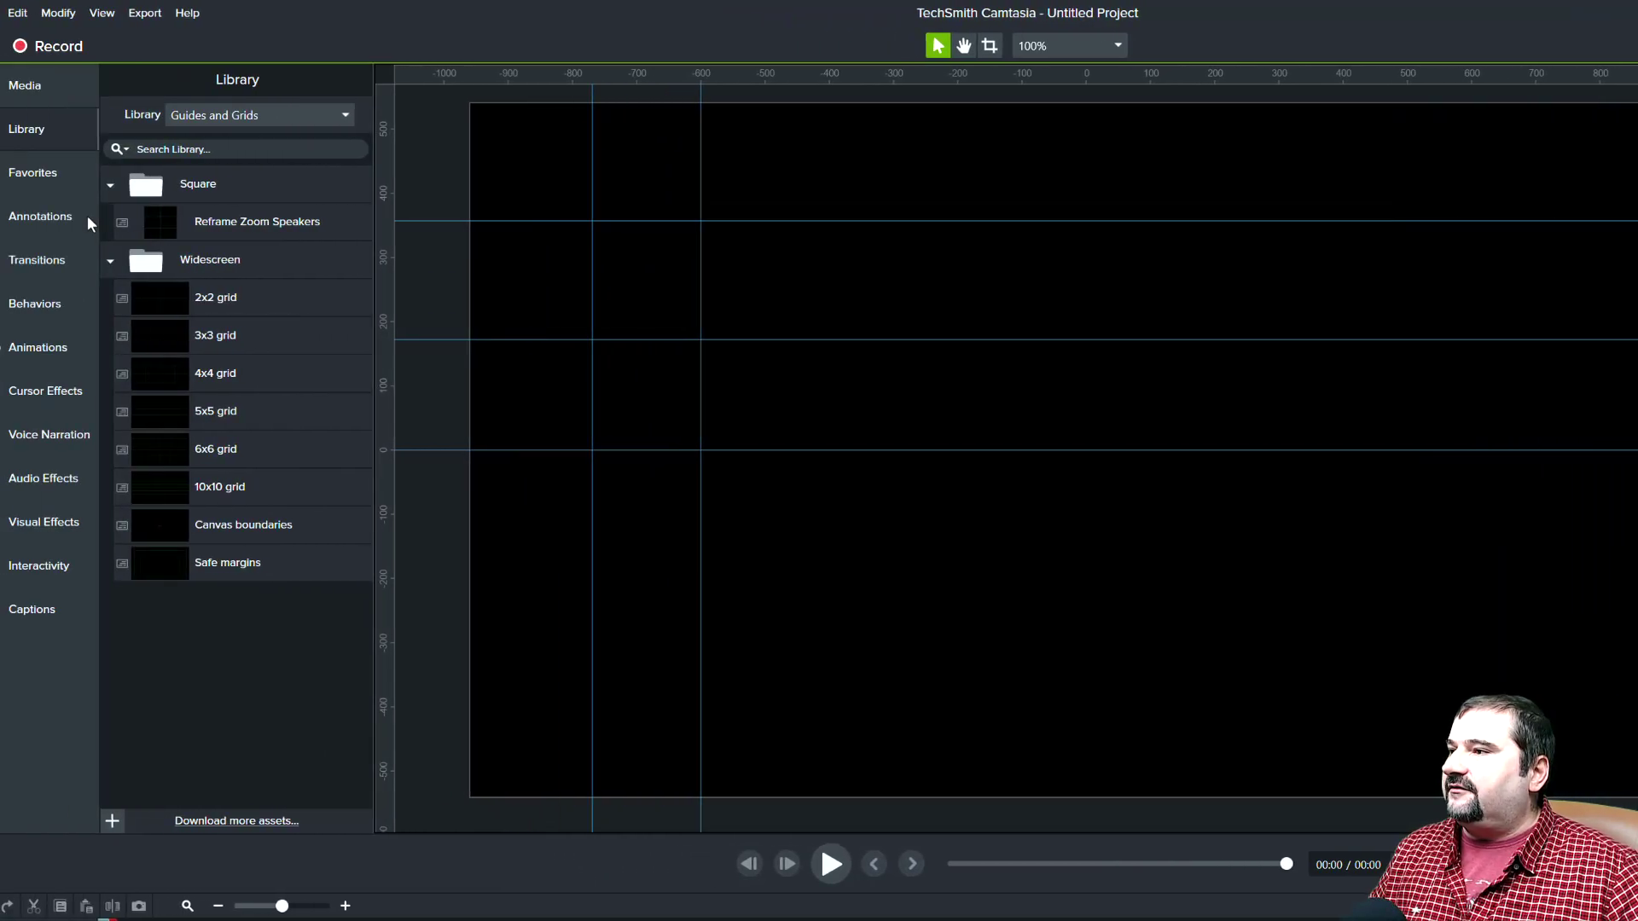
Place a white ABC callout from Annotations on the canvas and enlarge it
{"action": "left_click", "coordinate": [48, 232]}
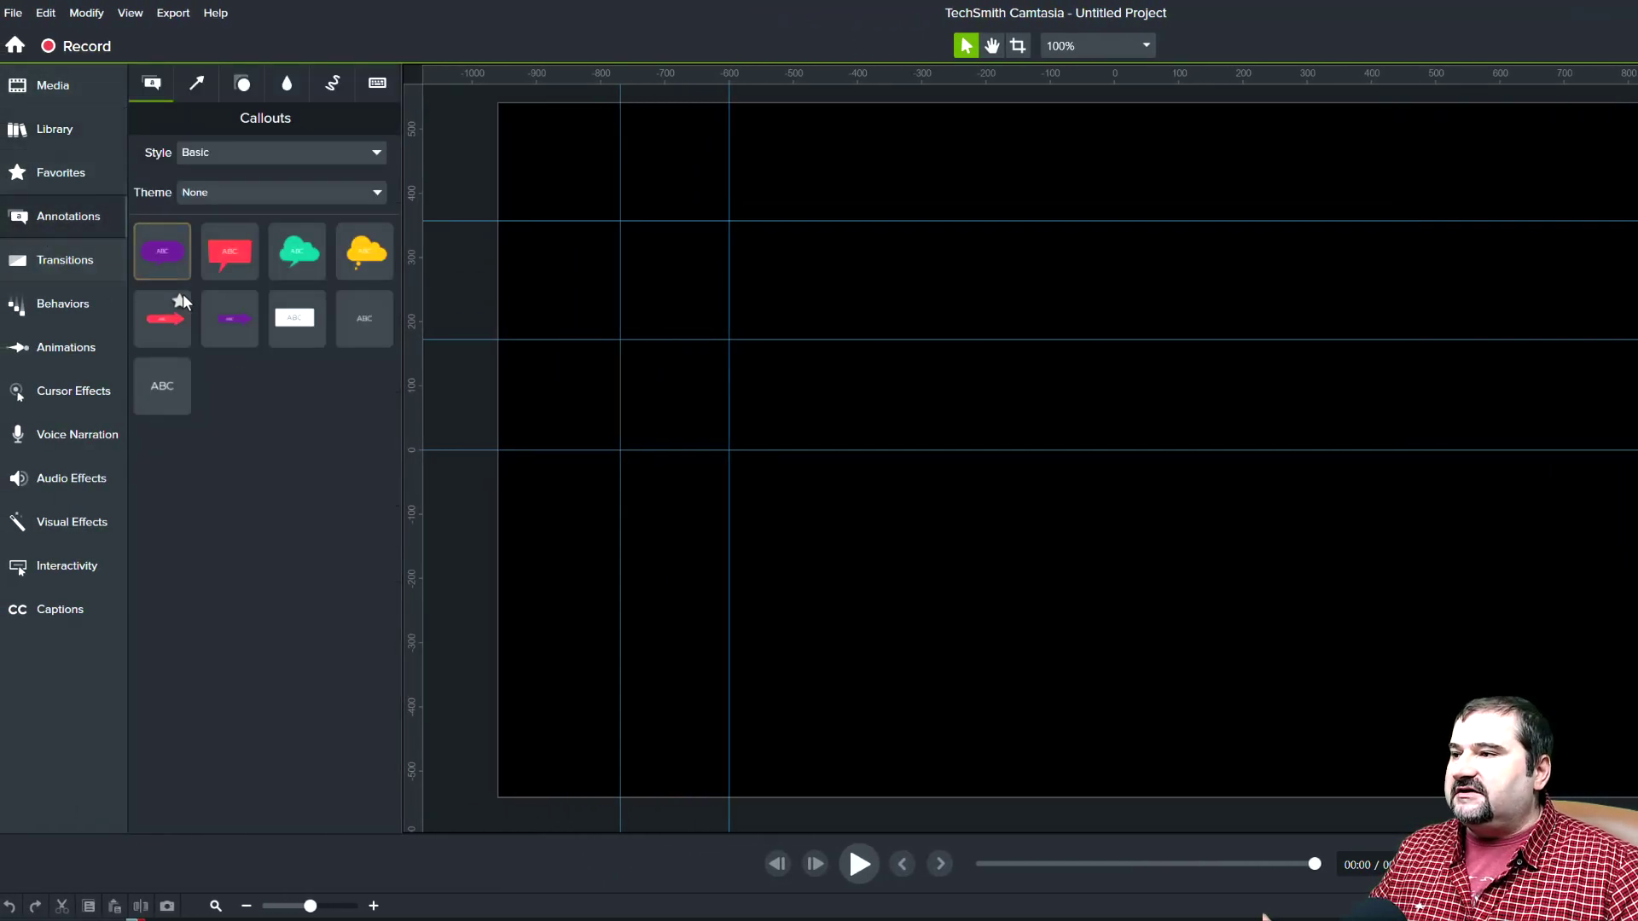
{"action": "left_click_drag", "start_coordinate": [326, 341], "coordinate": [840, 273]}
{"action": "left_click_drag", "start_coordinate": [954, 317], "coordinate": [1011, 339]}
Snap the callout to the -770 vertical guide and 172 guide, lowering the bottom guide
{"action": "left_click_drag", "start_coordinate": [900, 322], "coordinate": [785, 318]}
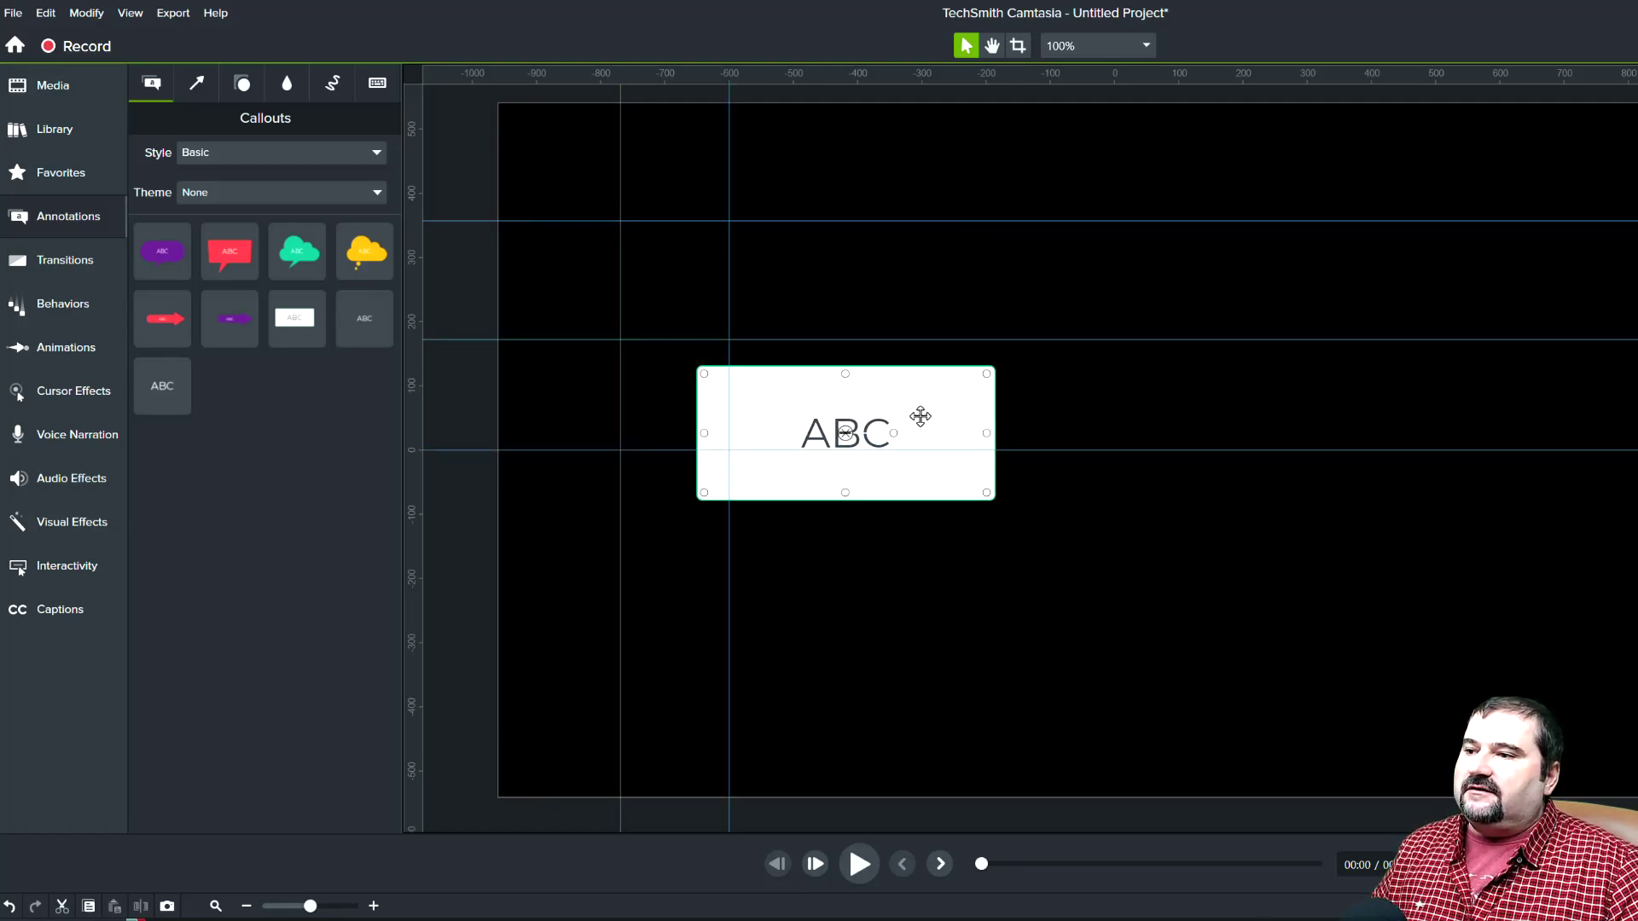
{"action": "left_click_drag", "start_coordinate": [920, 417], "coordinate": [851, 390]}
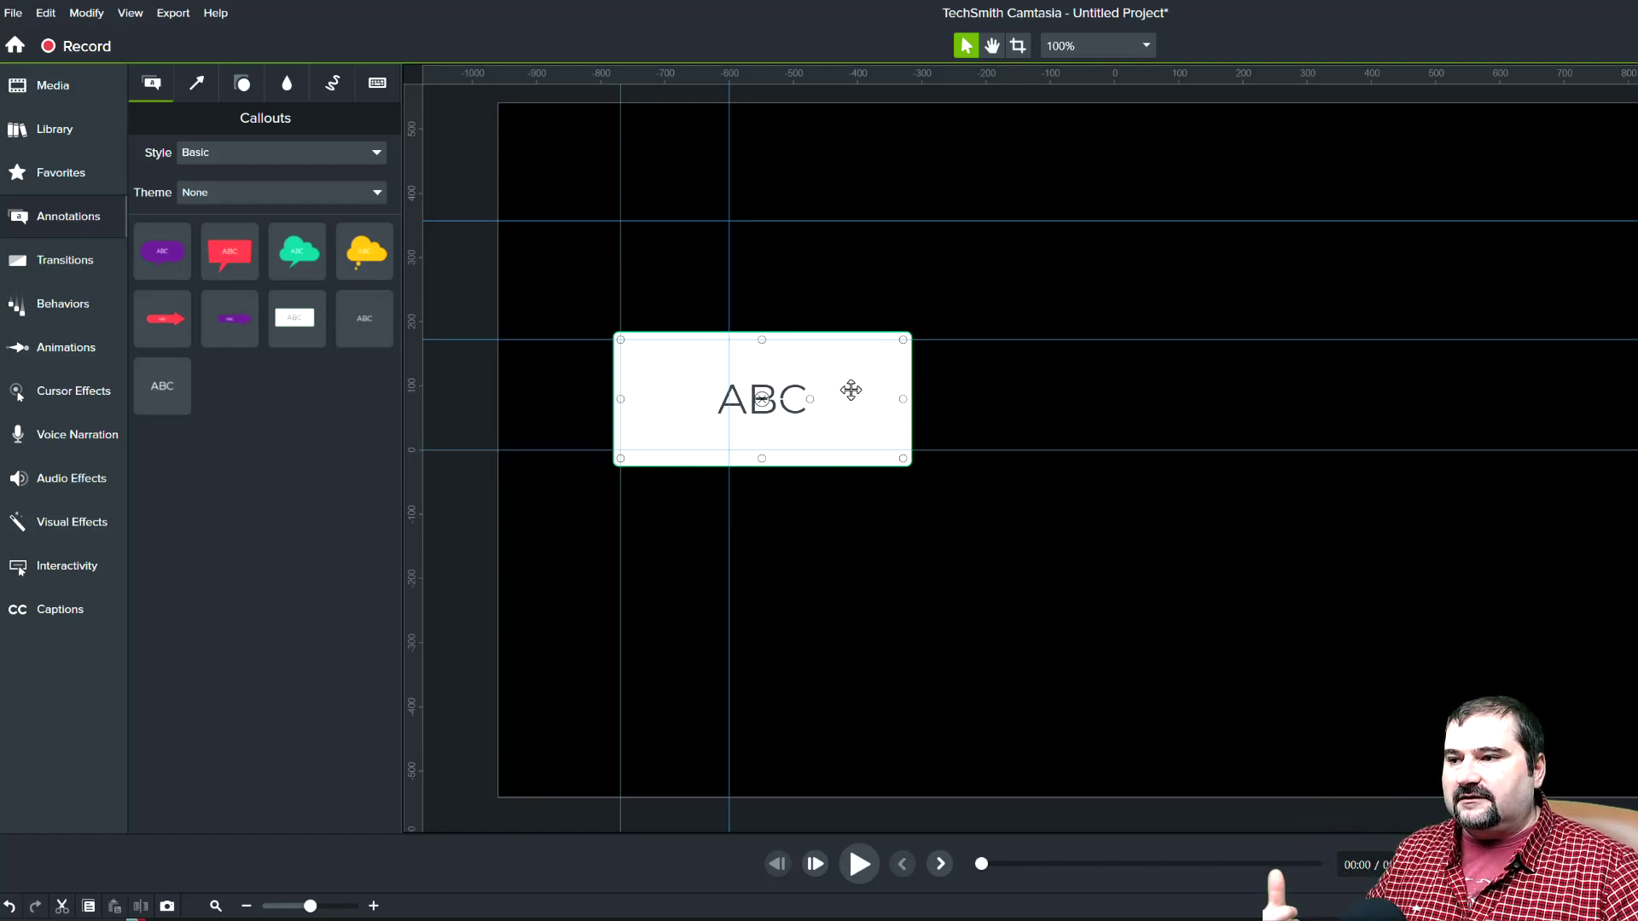
{"action": "mouse_move", "coordinate": [870, 413]}
{"action": "left_mouse_down"}
{"action": "mouse_move", "coordinate": [925, 449]}
{"action": "mouse_move", "coordinate": [870, 399]}
{"action": "left_mouse_up"}
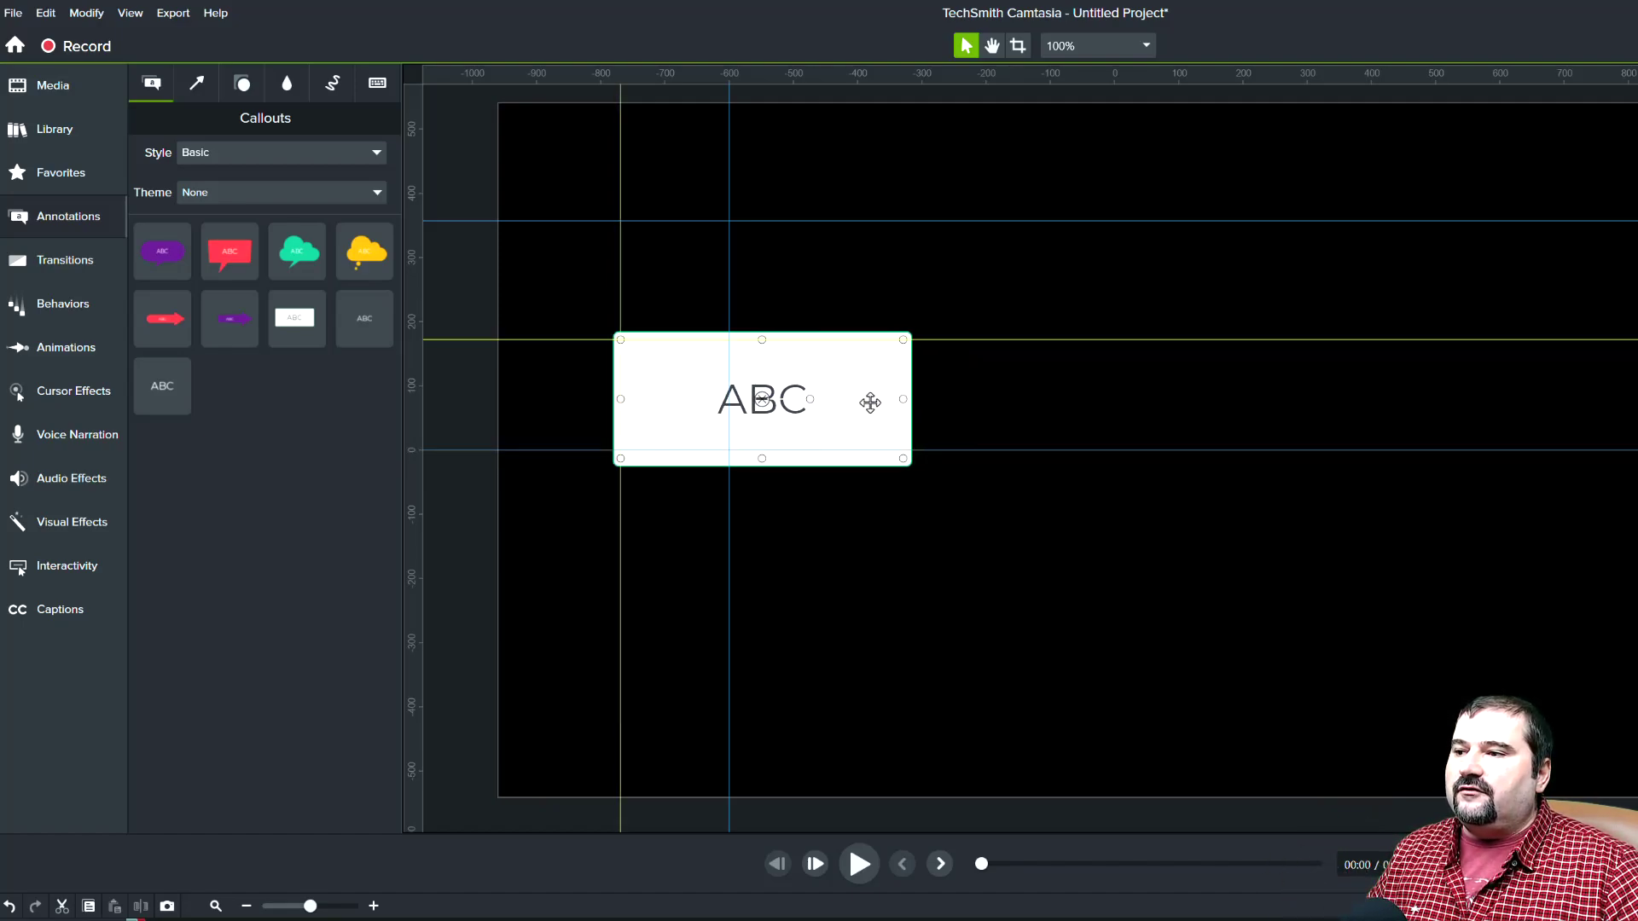
{"action": "left_click_drag", "start_coordinate": [979, 449], "coordinate": [980, 494]}
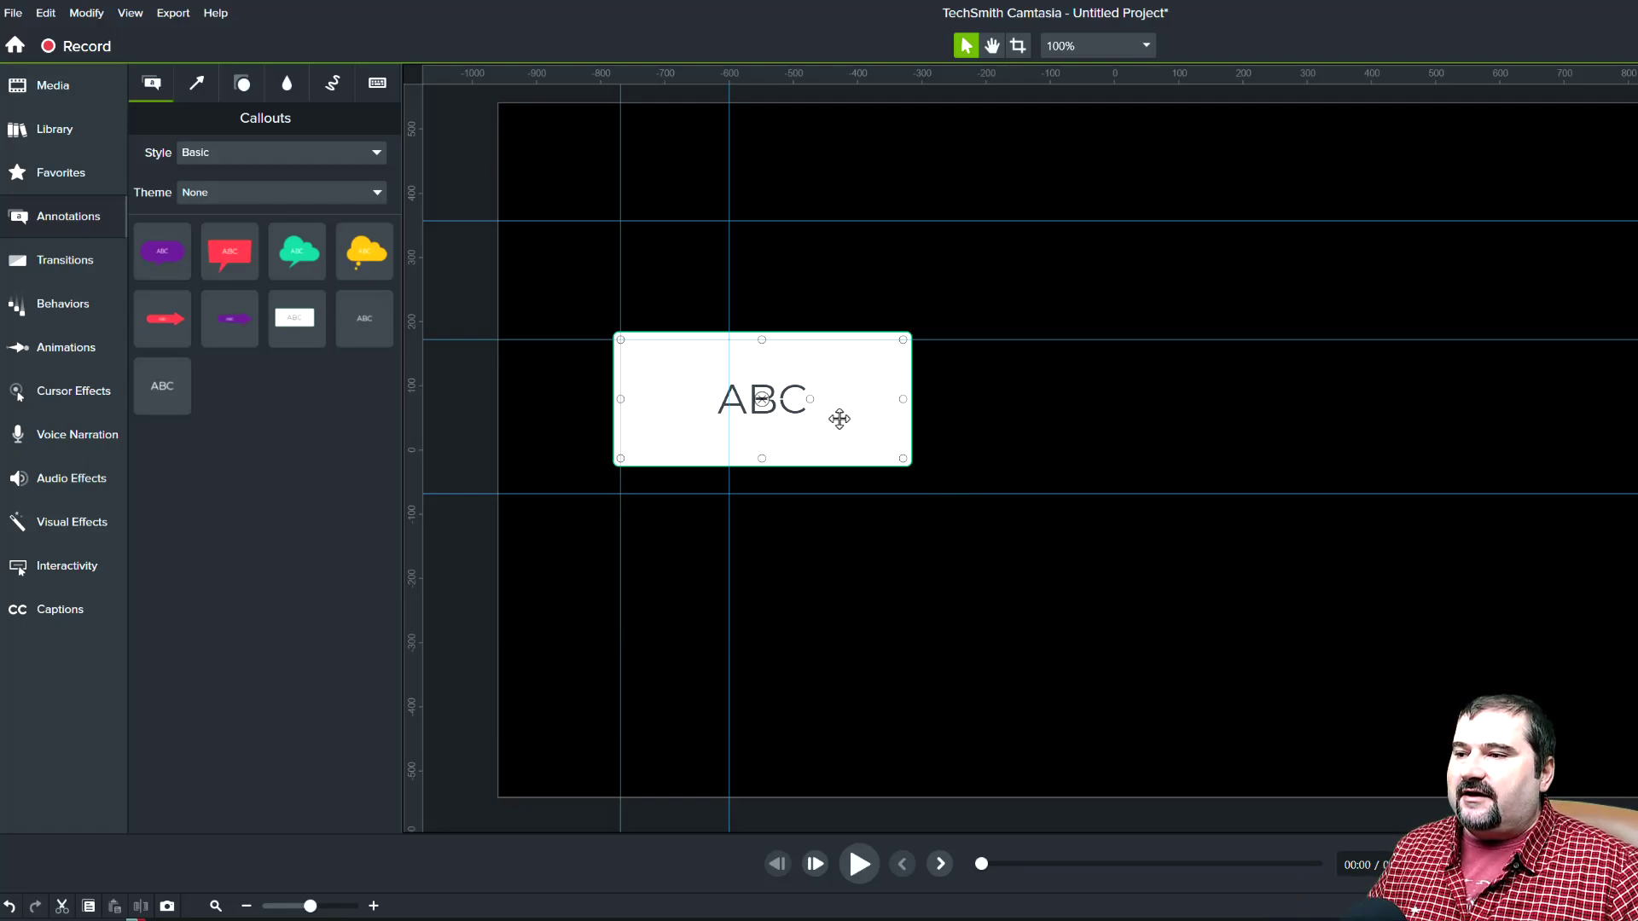
{"action": "left_click_drag", "start_coordinate": [836, 417], "coordinate": [849, 359]}
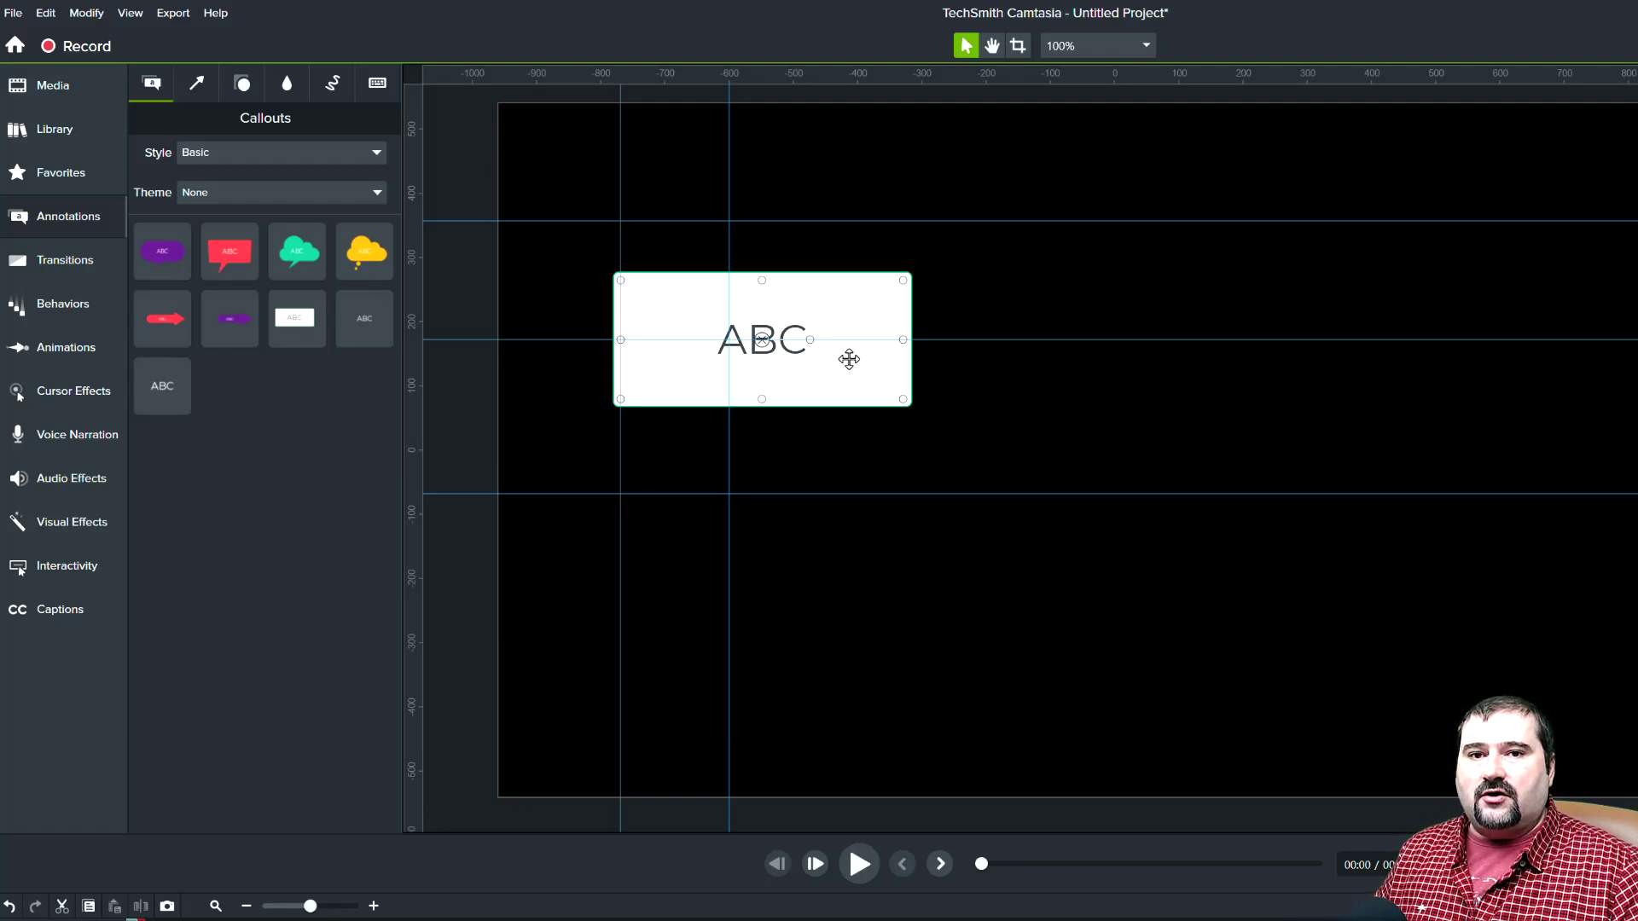
Overlay the 10x10 grid from Guides and Grids, then fit the ABC box onto its lines
{"action": "left_click", "coordinate": [63, 136]}
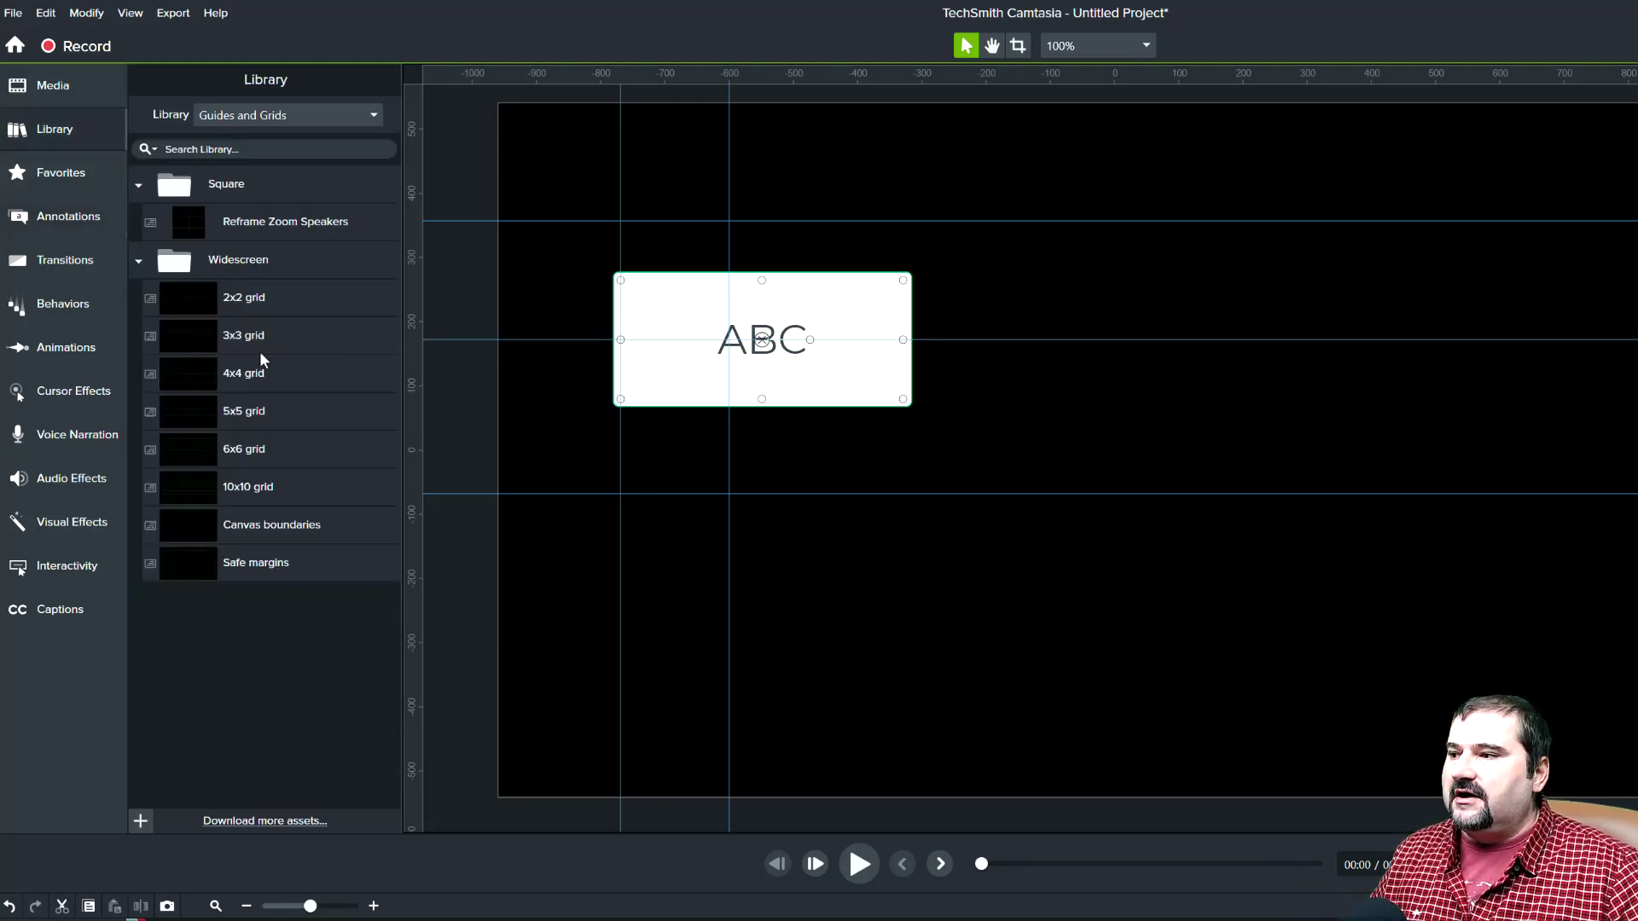
{"action": "left_click_drag", "start_coordinate": [198, 485], "coordinate": [915, 469]}
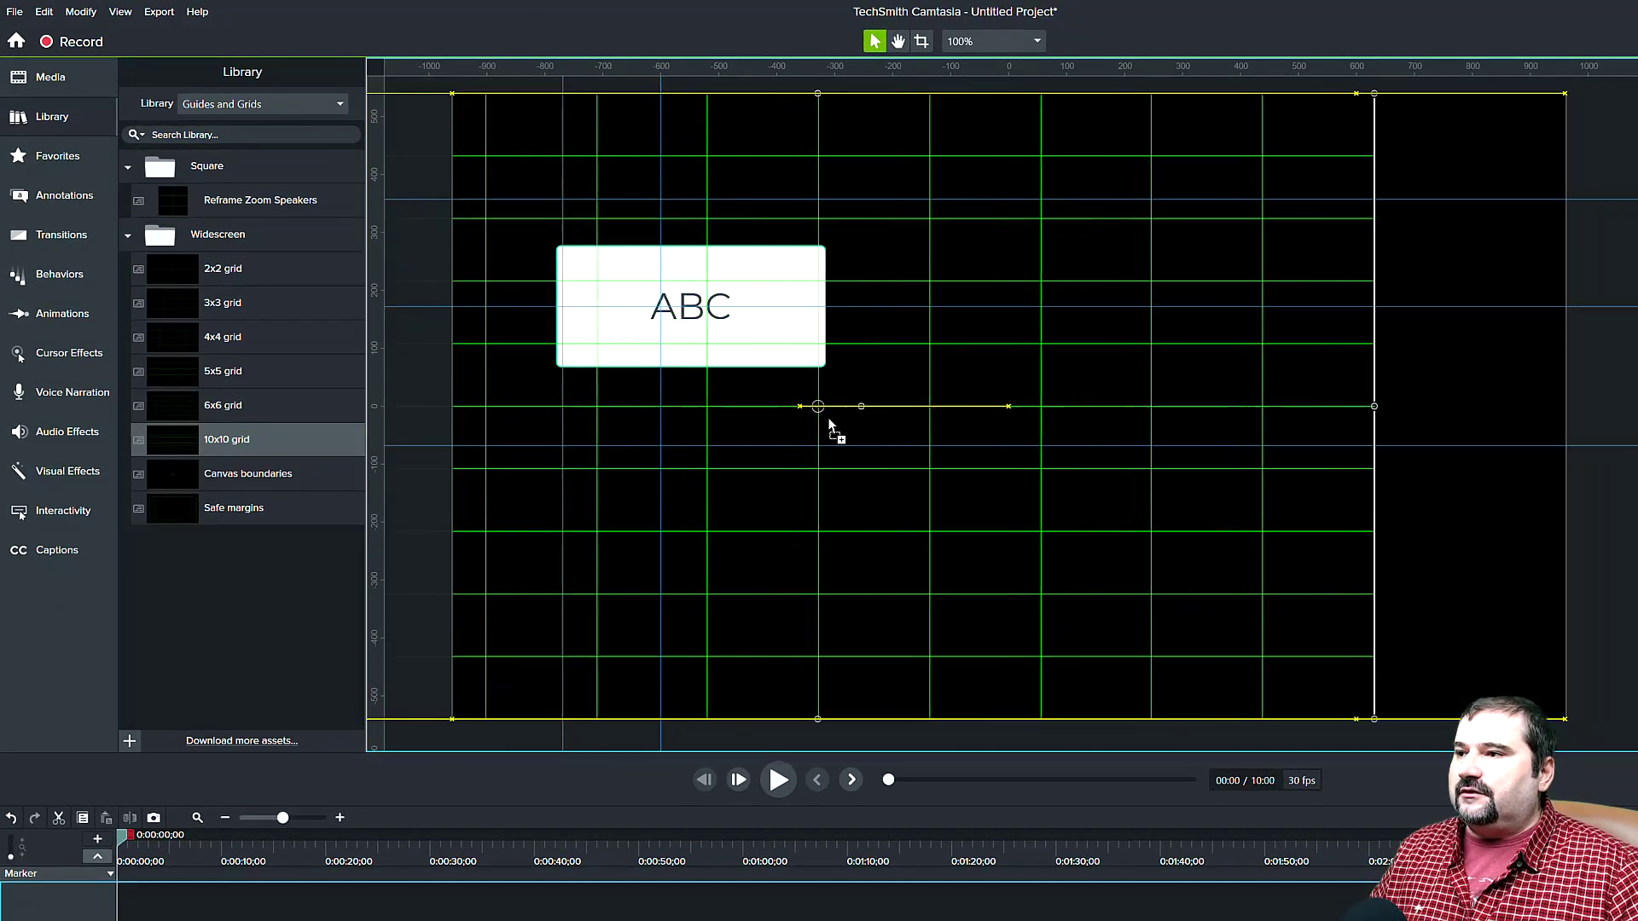
{"action": "left_click_drag", "start_coordinate": [829, 425], "coordinate": [1010, 430]}
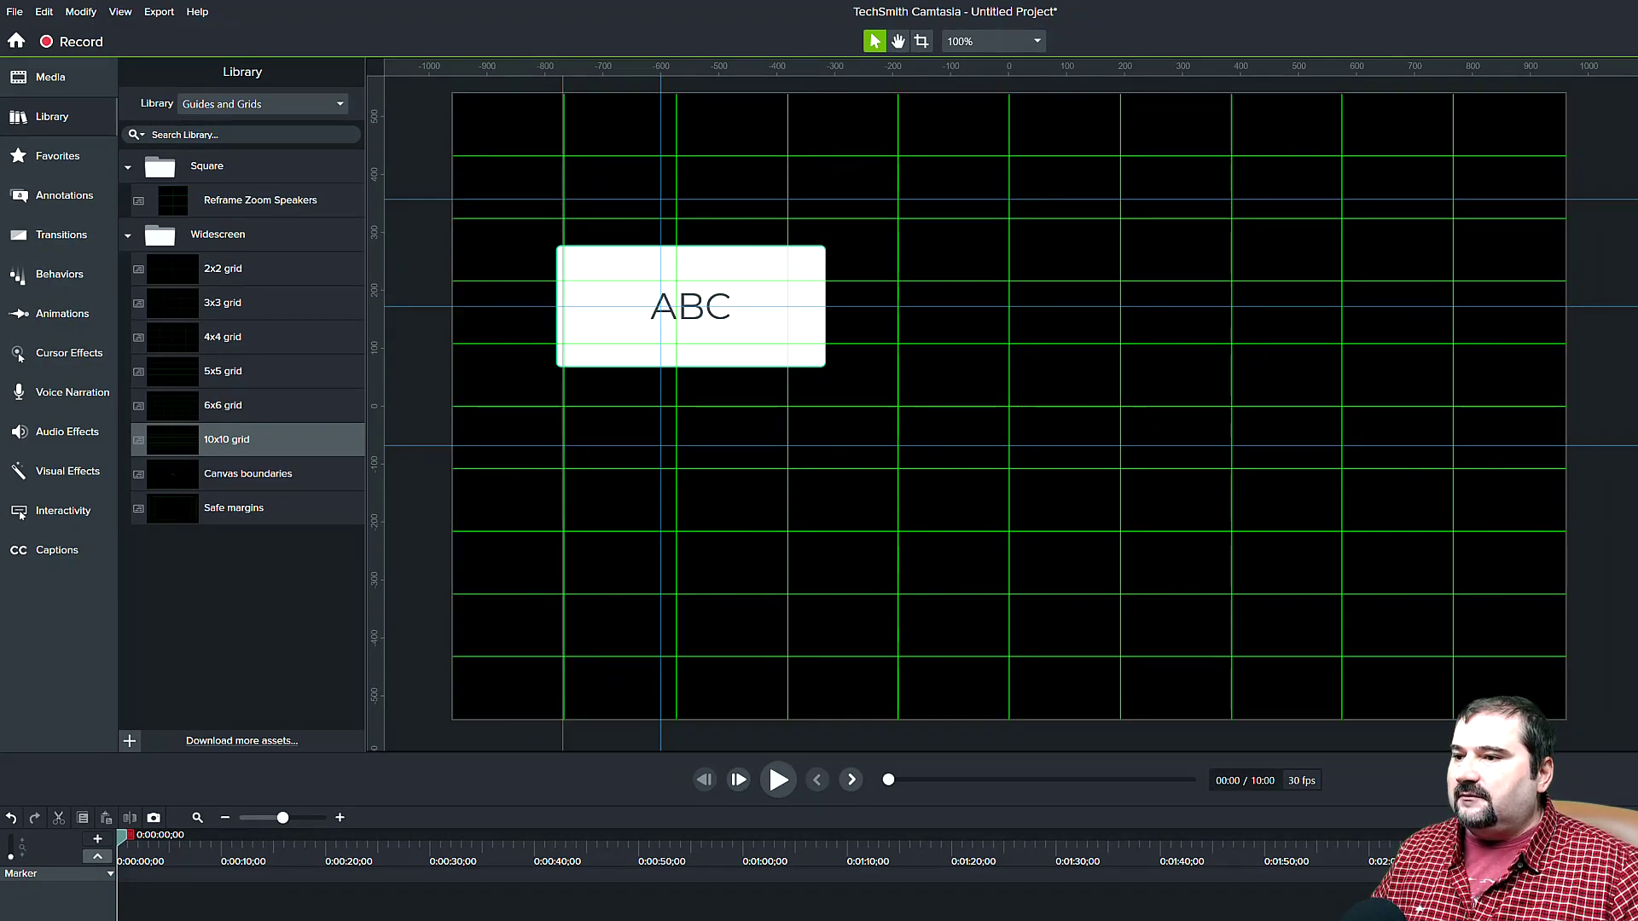
{"action": "left_click_drag", "start_coordinate": [682, 358], "coordinate": [845, 299]}
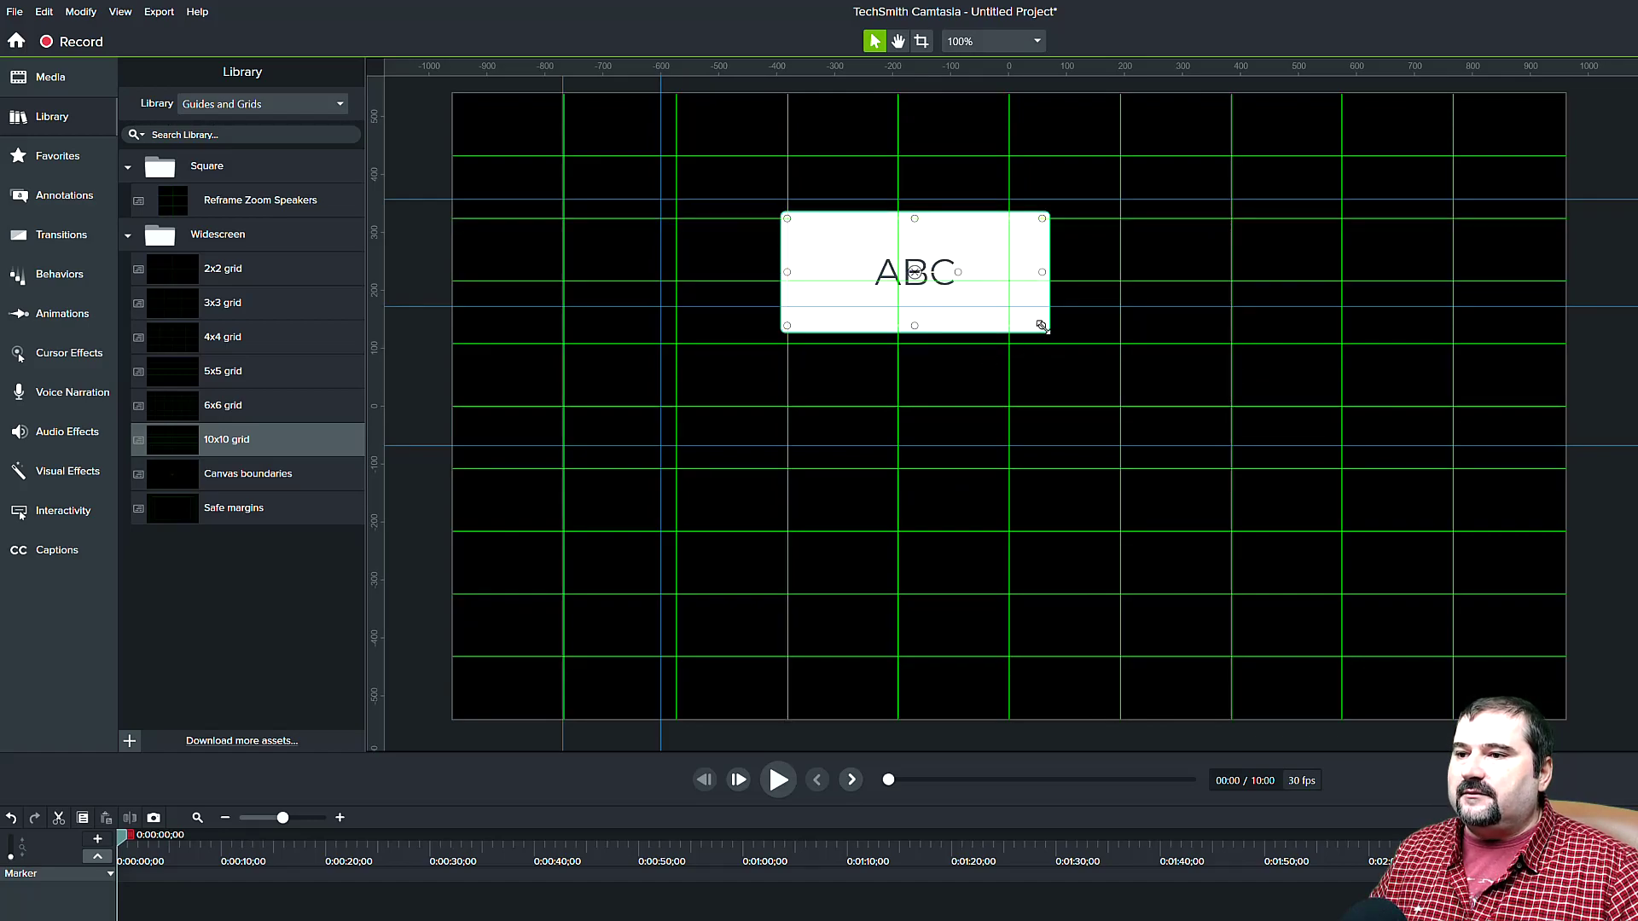
{"action": "left_click_drag", "start_coordinate": [1042, 326], "coordinate": [1014, 307]}
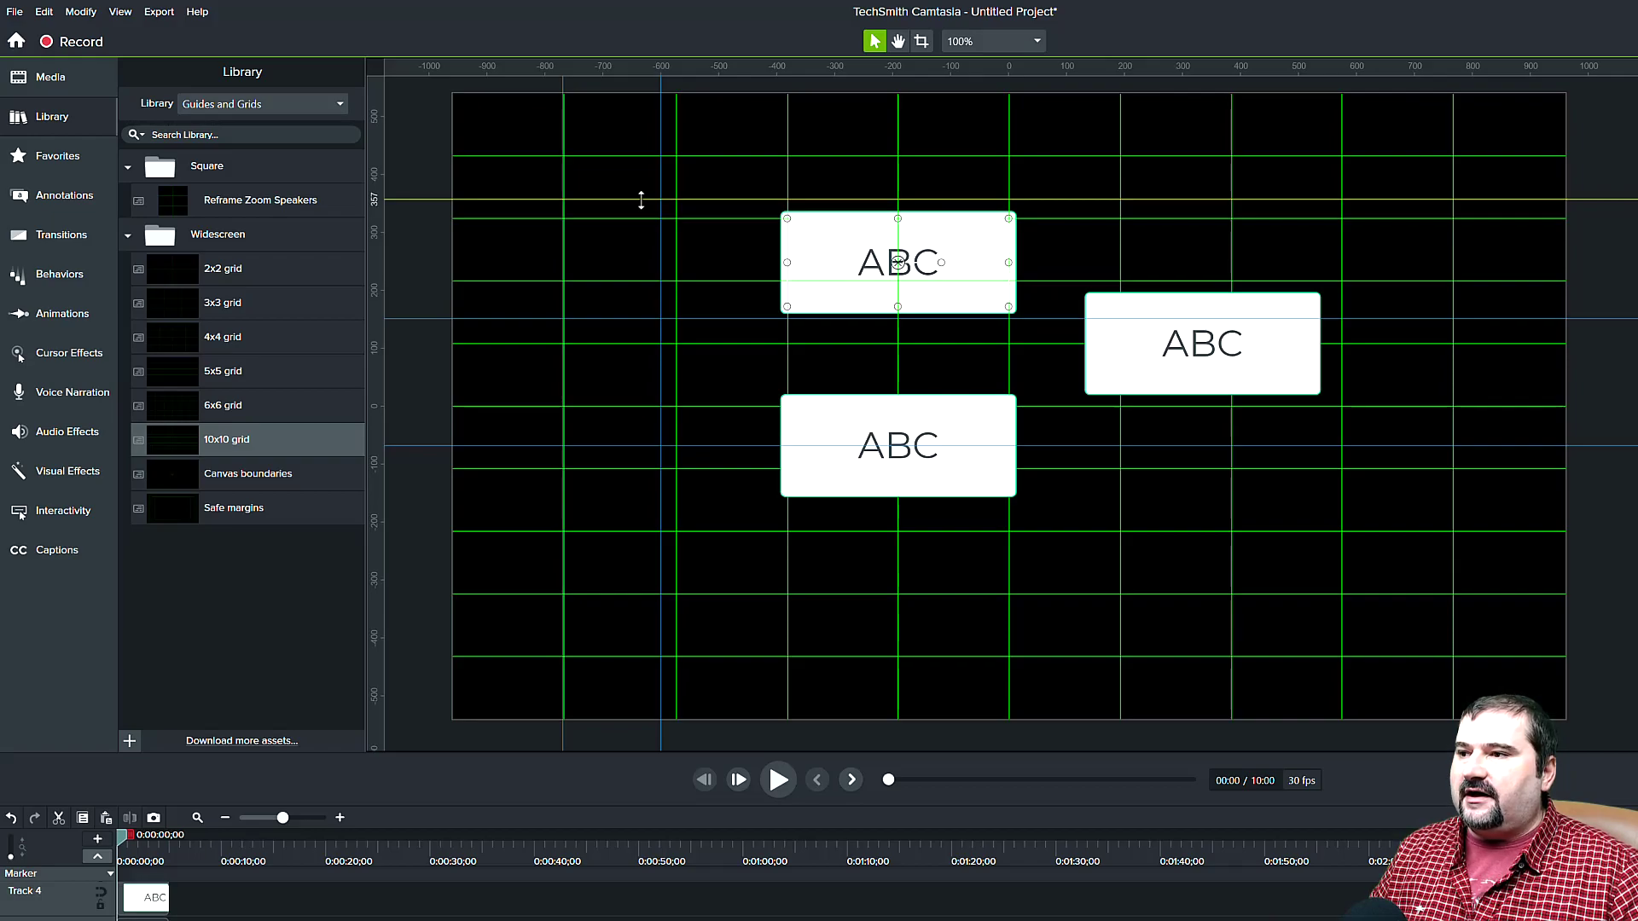
Dismiss the ruler guide's options without changes and deselect the top ABC box
{"action": "right_click", "coordinate": [640, 199]}
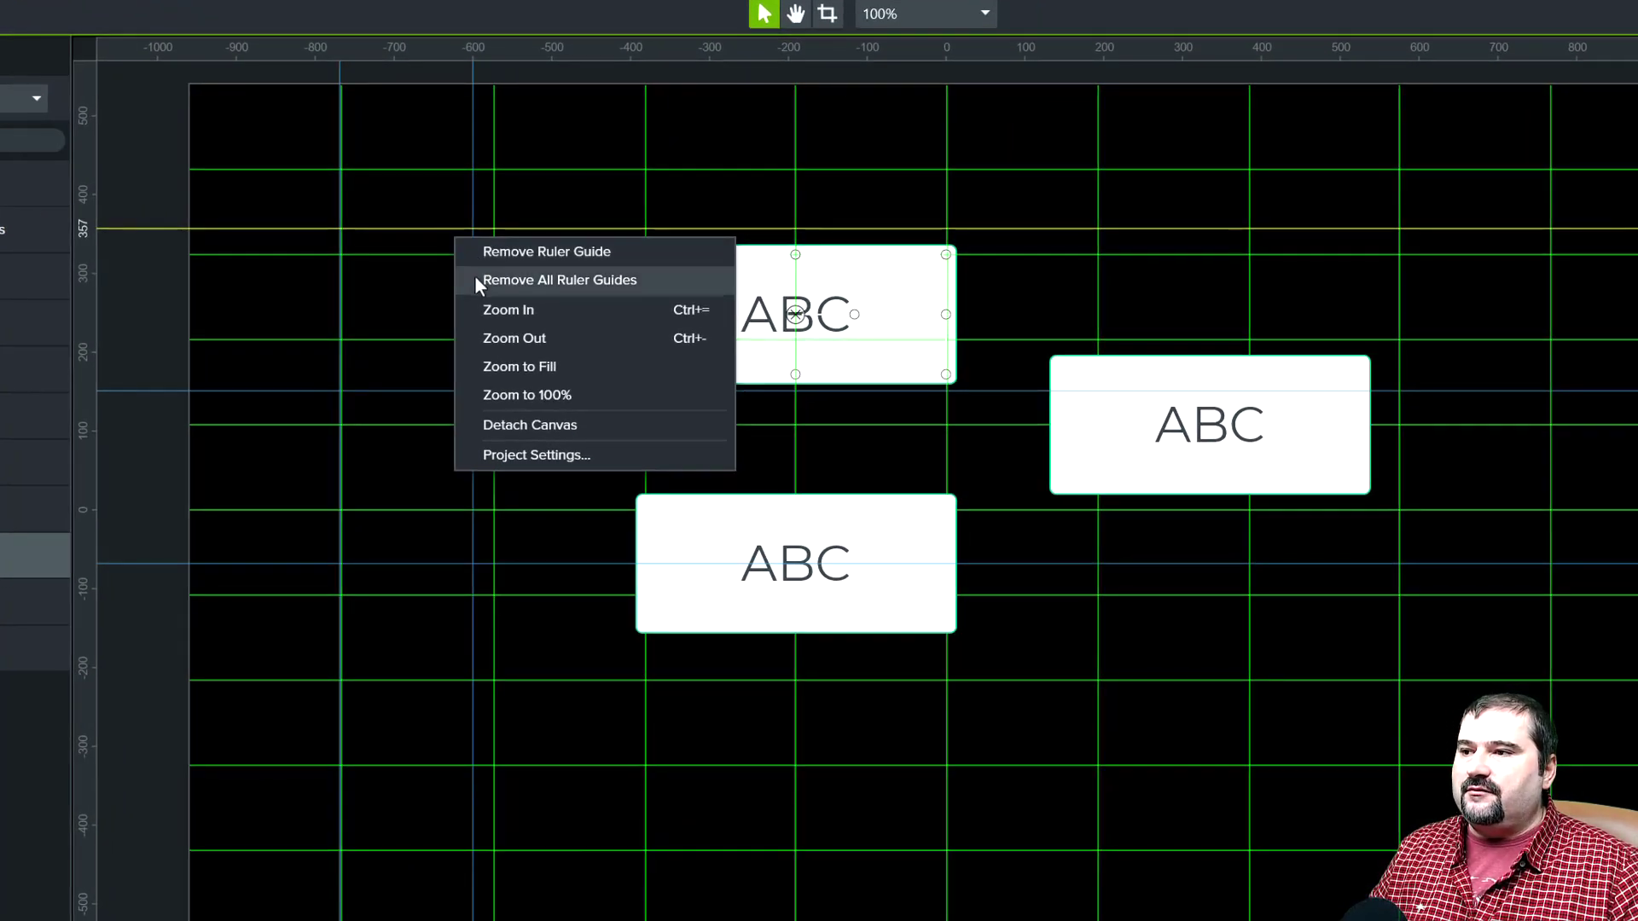
{"action": "left_click", "coordinate": [254, 188]}
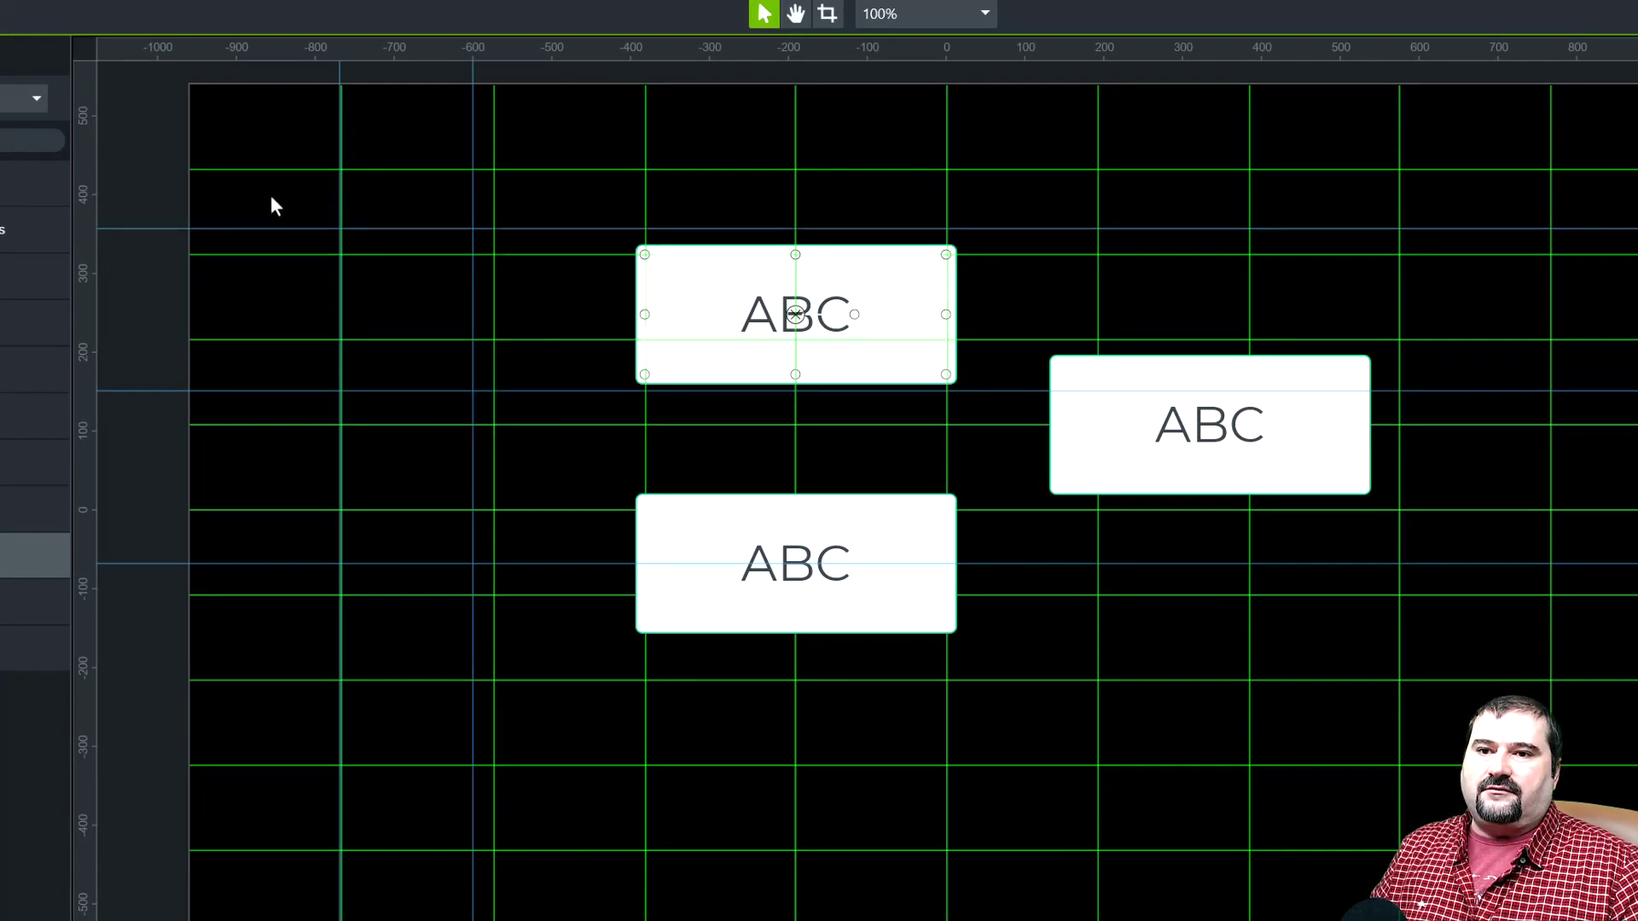
{"action": "left_click", "coordinate": [334, 253]}
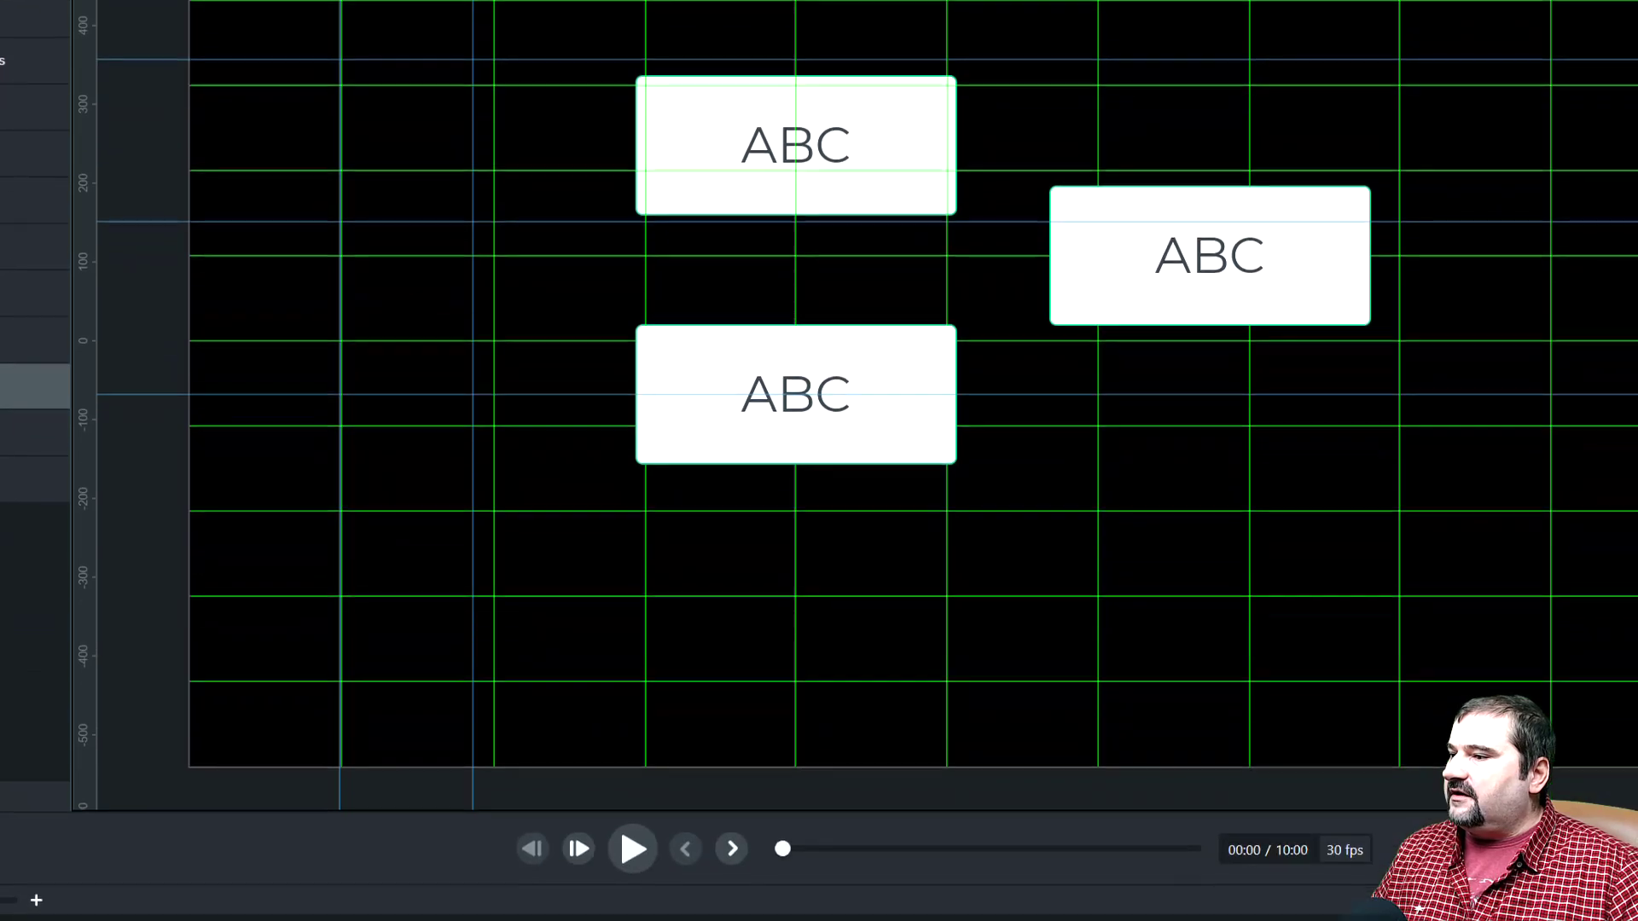
Browse the Advanced, Shortcuts, Partners and Program preference pages, then close Preferences unchanged
{"action": "key", "text": "ctrl+comma"}
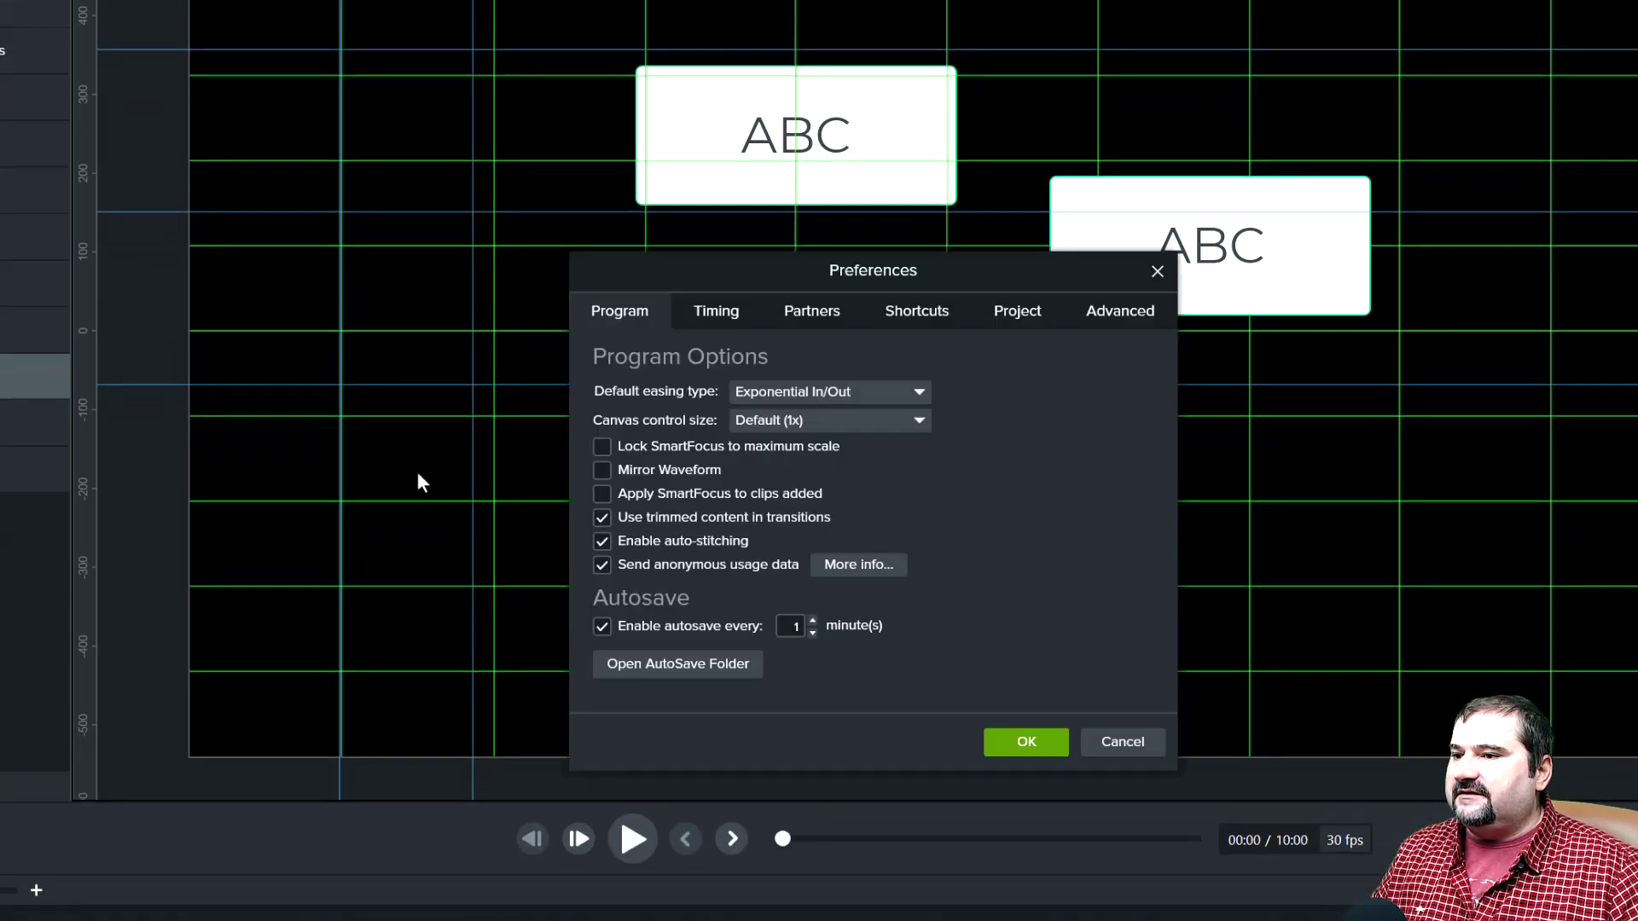
{"action": "left_click", "coordinate": [1119, 311]}
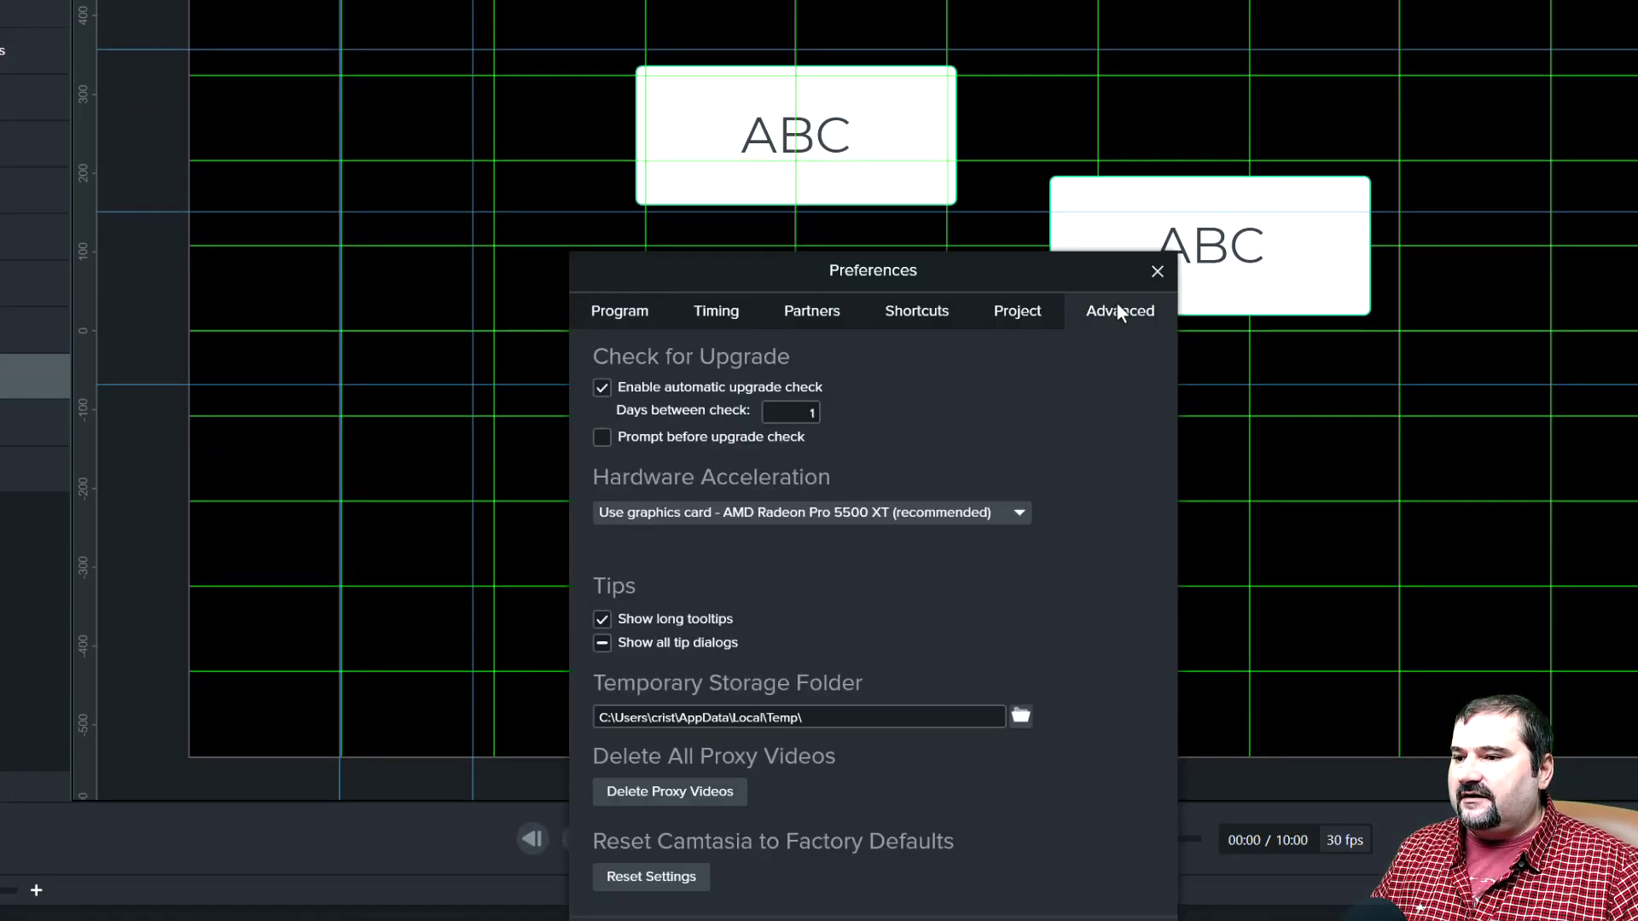
{"action": "left_click", "coordinate": [916, 310]}
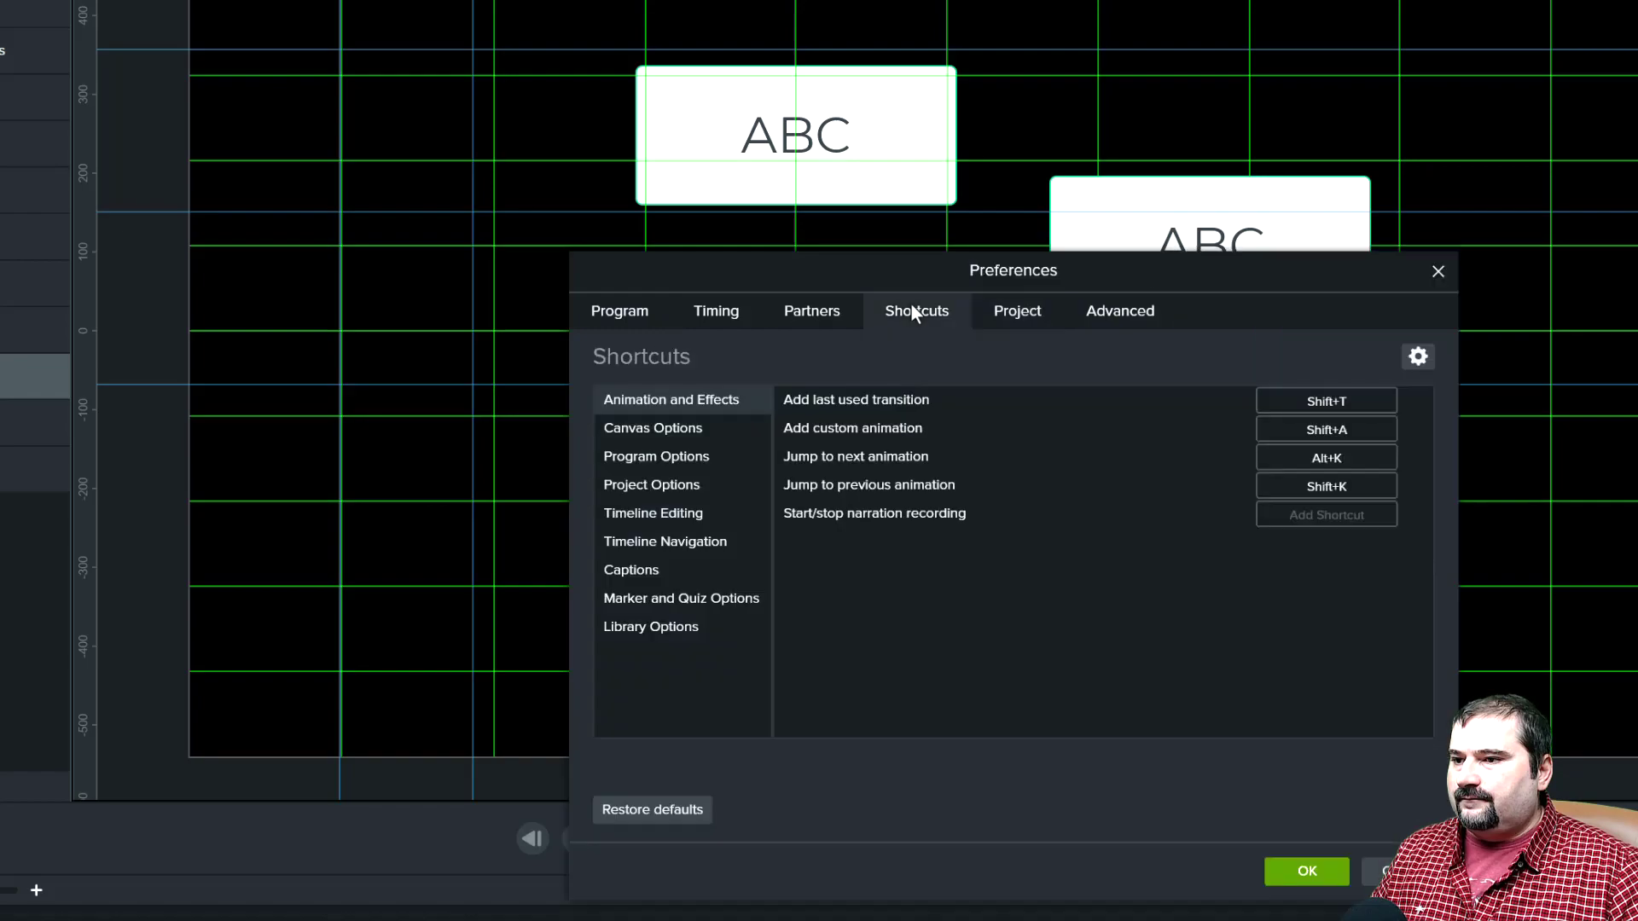
{"action": "left_click", "coordinate": [812, 310]}
{"action": "left_click", "coordinate": [619, 310]}
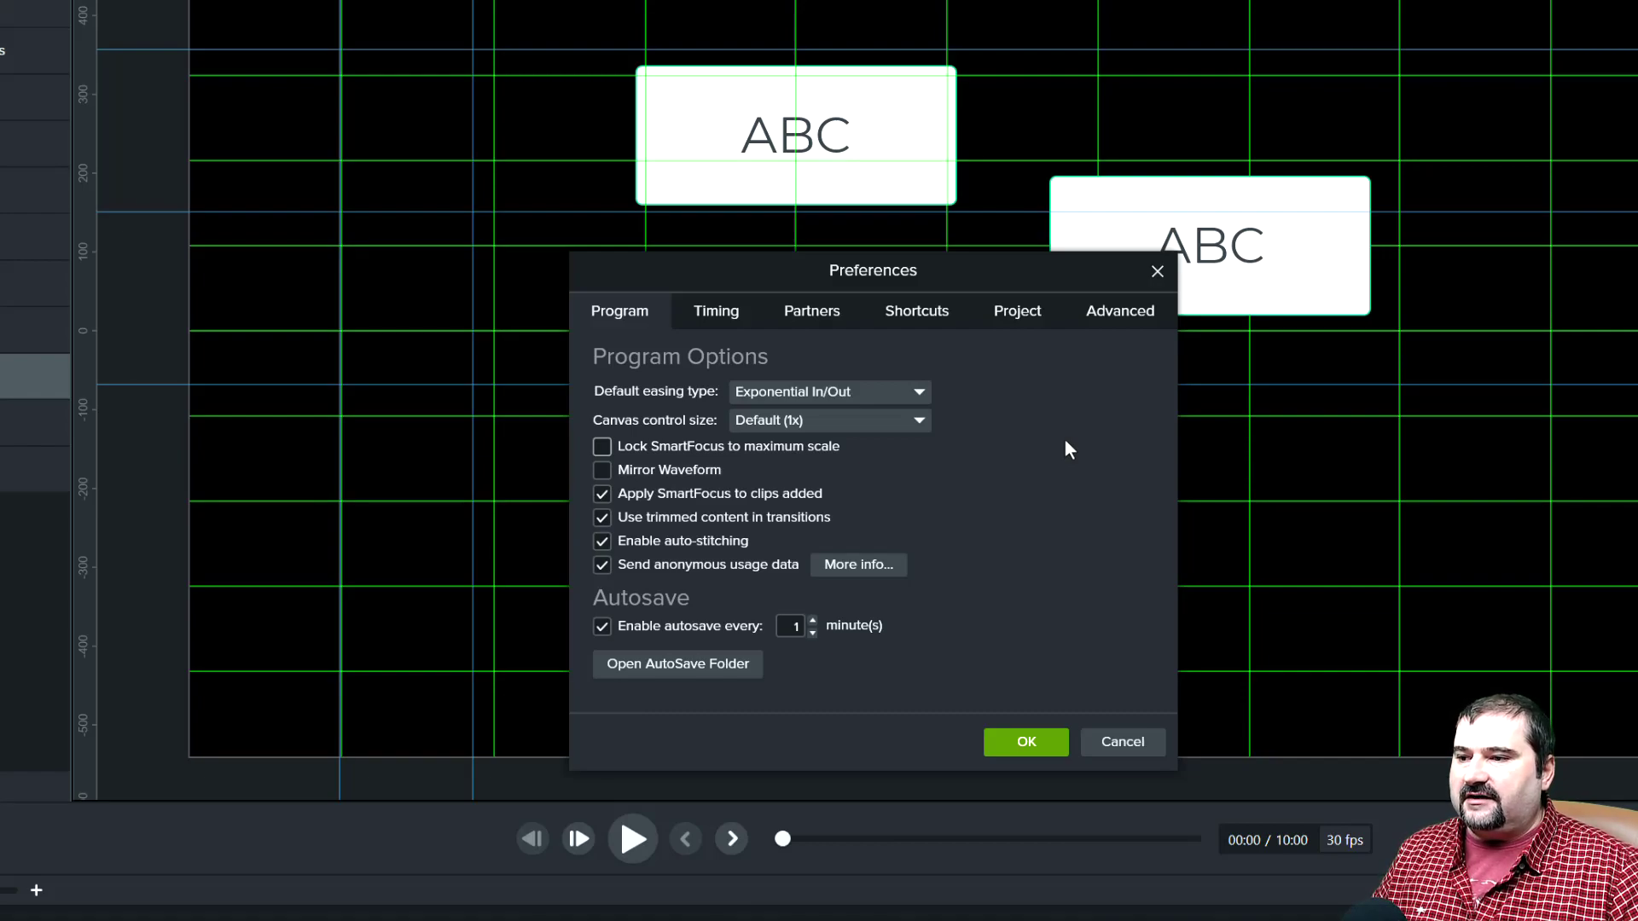
{"action": "key", "text": "Escape"}
Remove all ruler guides and snap the top callout to the grid at a reduced height
{"action": "right_click", "coordinate": [367, 48]}
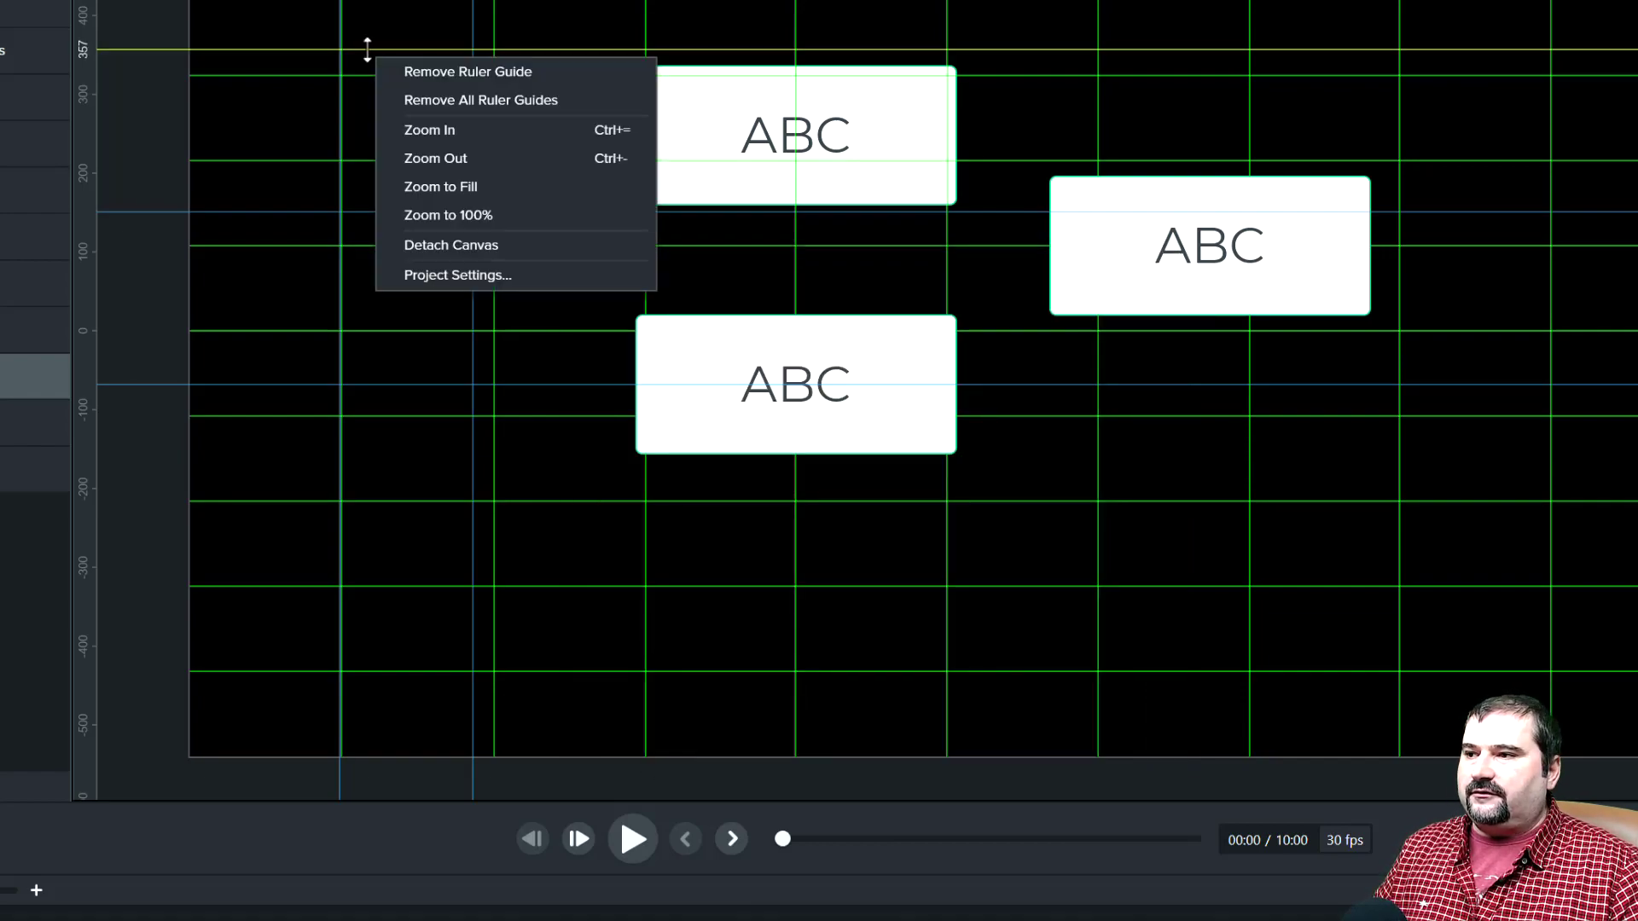
{"action": "left_click", "coordinate": [442, 101]}
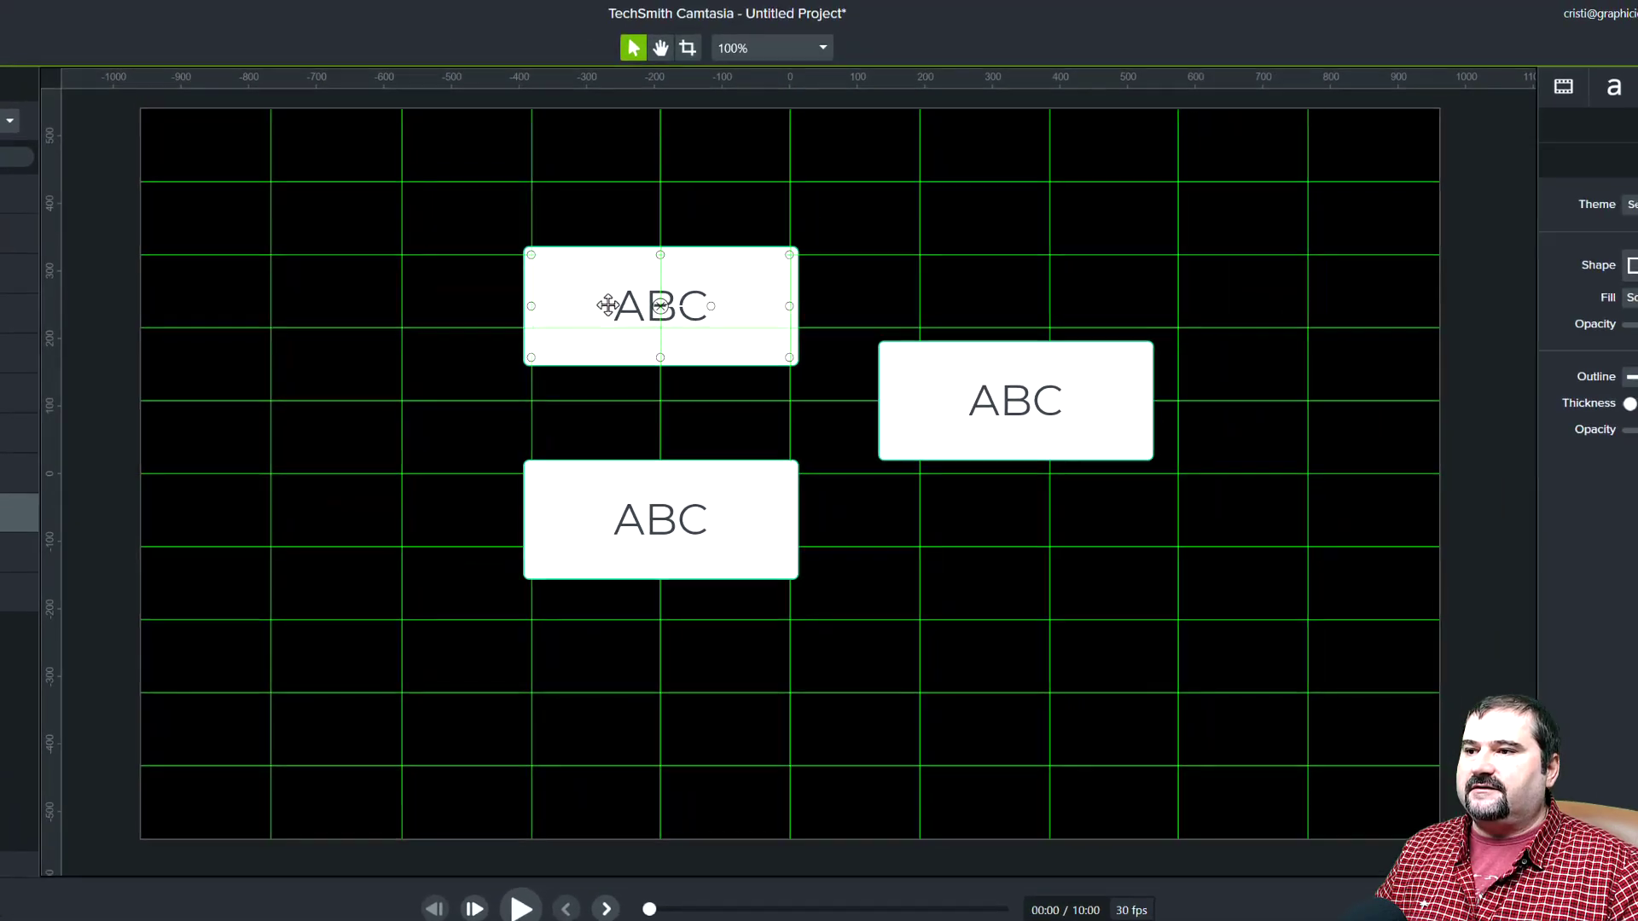
{"action": "left_click_drag", "start_coordinate": [732, 131], "coordinate": [572, 52]}
{"action": "left_click_drag", "start_coordinate": [470, 235], "coordinate": [479, 231]}
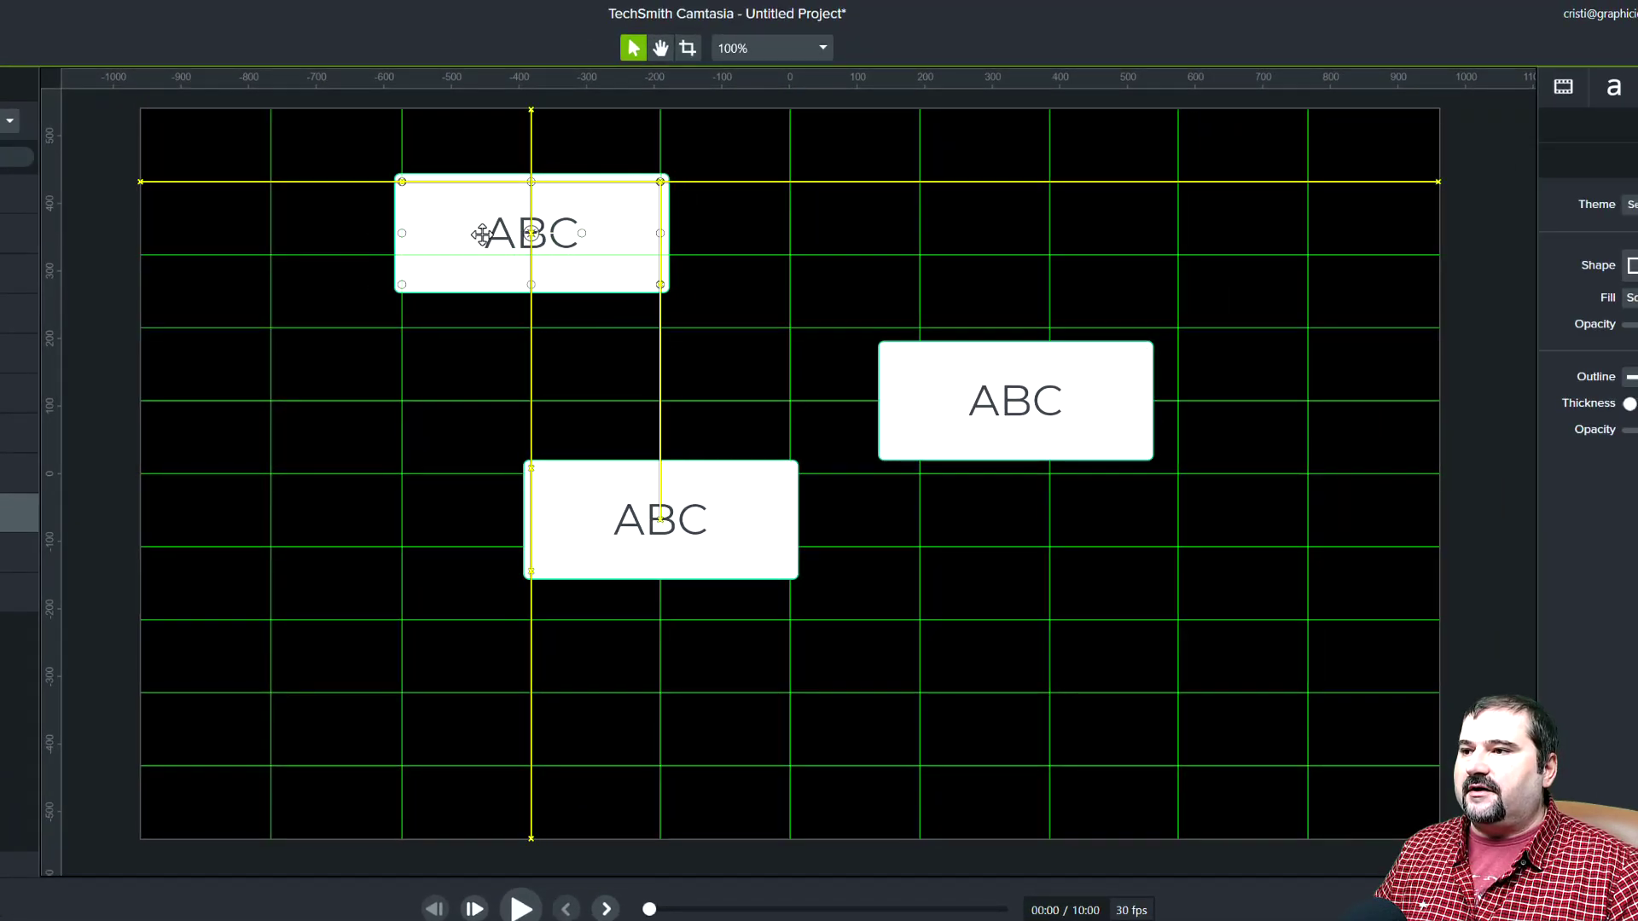
{"action": "left_click_drag", "start_coordinate": [664, 291], "coordinate": [653, 252]}
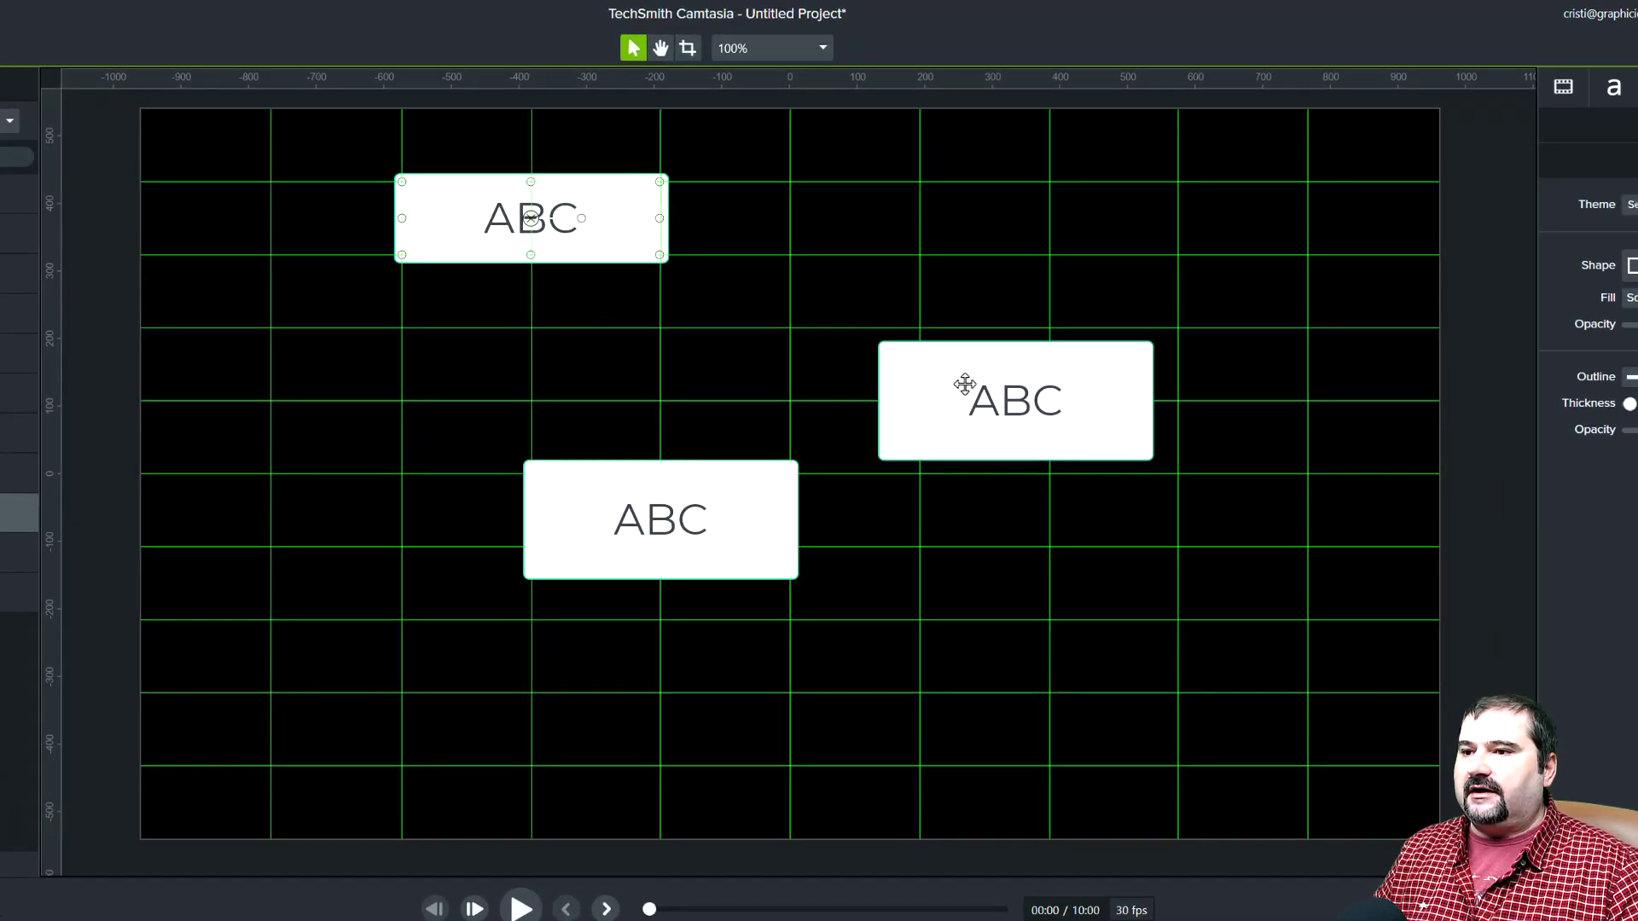
Stack the other two callouts beneath it, left-aligned and matching the top one's height
{"action": "left_click_drag", "start_coordinate": [965, 380], "coordinate": [468, 372]}
{"action": "left_click_drag", "start_coordinate": [657, 428], "coordinate": [659, 404]}
{"action": "left_click_drag", "start_coordinate": [715, 542], "coordinate": [659, 547]}
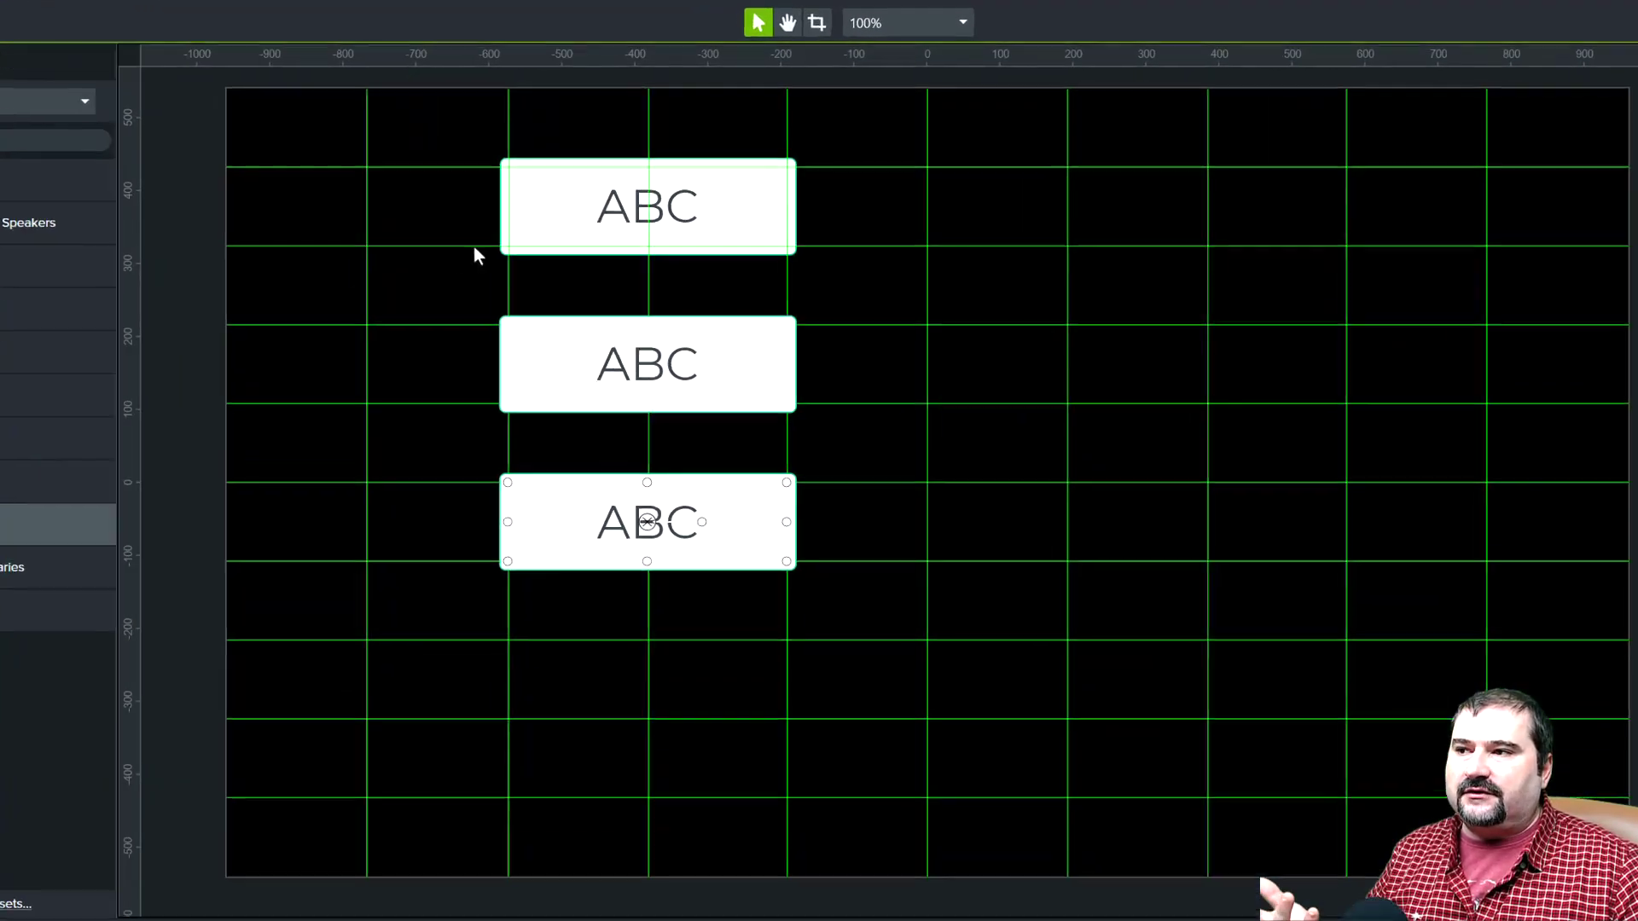
Drag the top ABC callout's corner outward so it outgrows the two below
{"action": "left_click", "coordinate": [634, 170]}
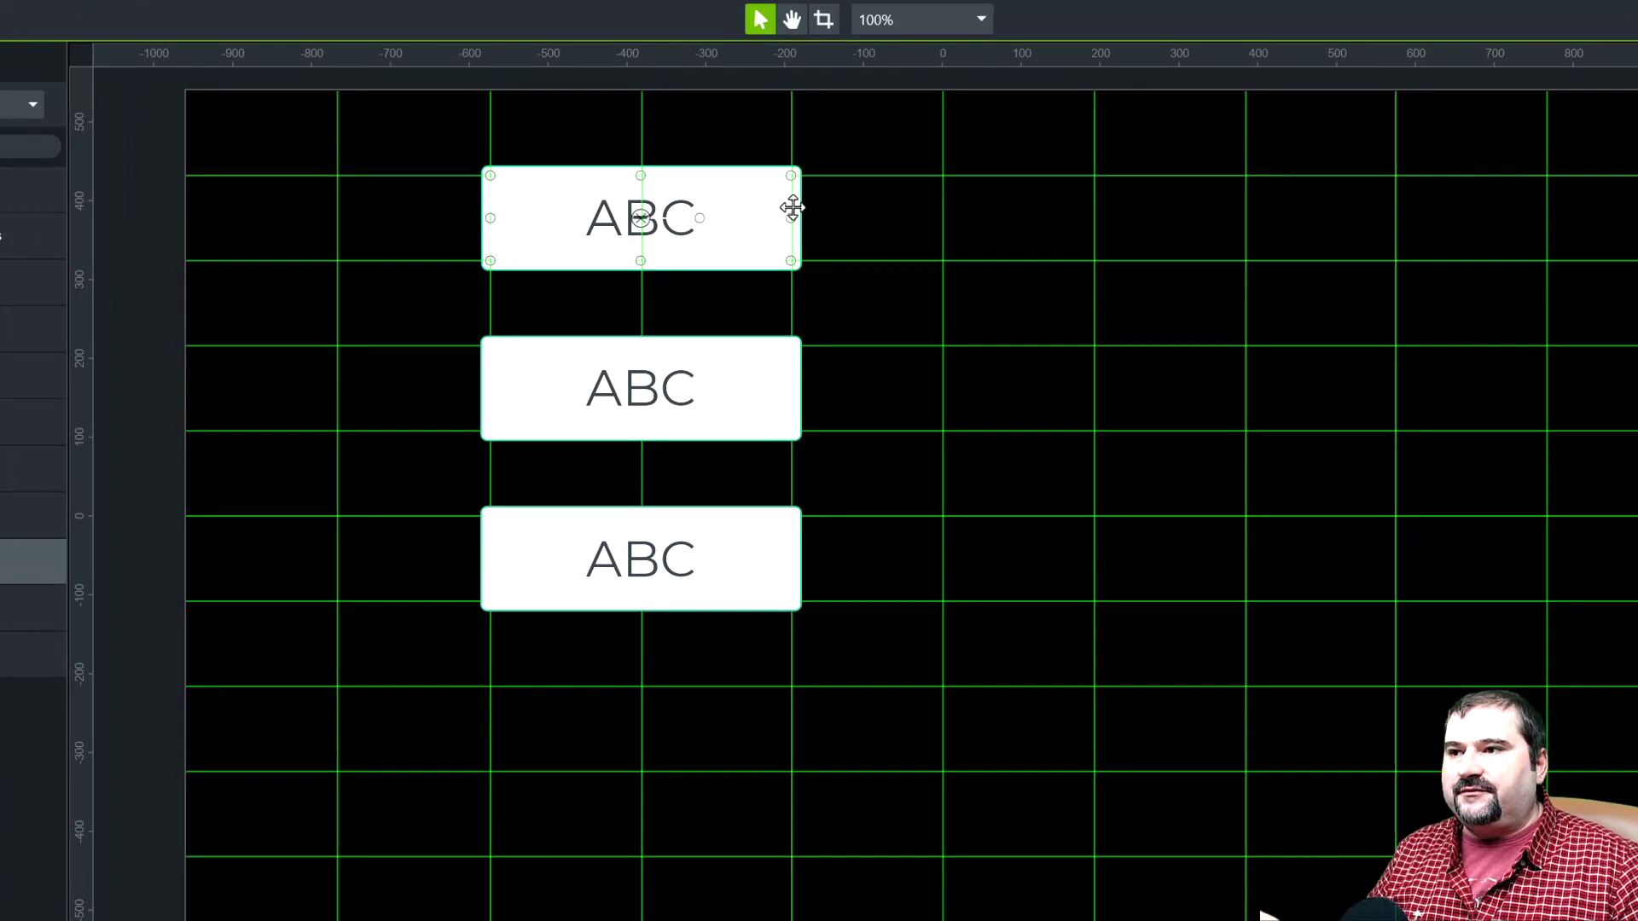
{"action": "left_click_drag", "start_coordinate": [790, 260], "coordinate": [883, 307]}
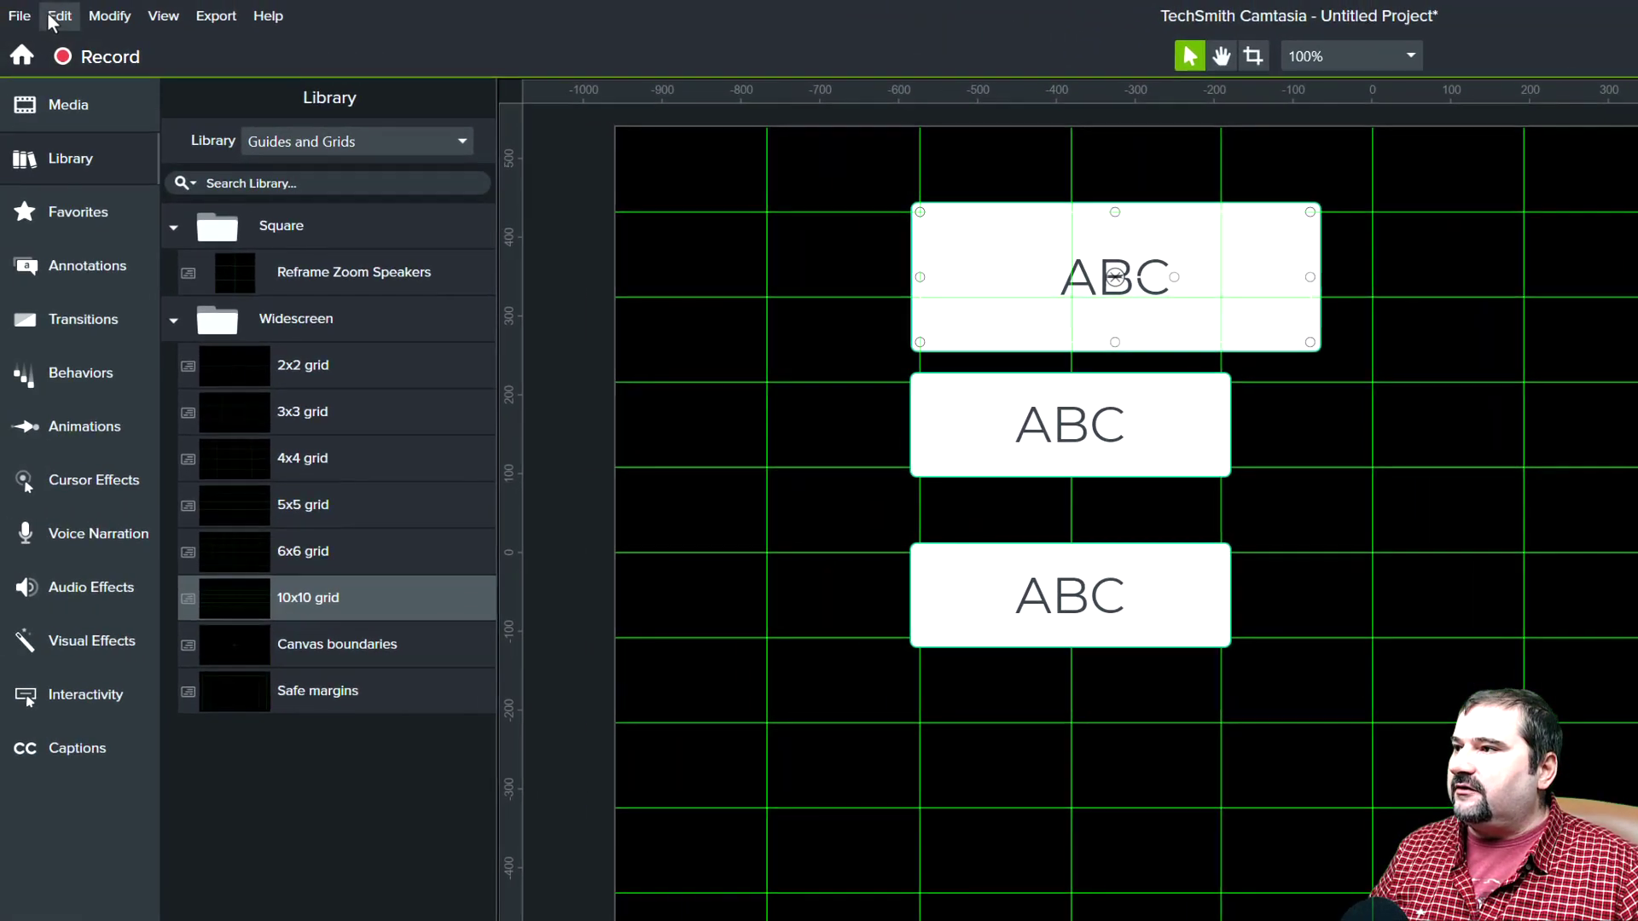
Change Canvas control size from Default (1x) to Extra Large (2x) in Edit > Preferences
{"action": "left_click", "coordinate": [58, 14]}
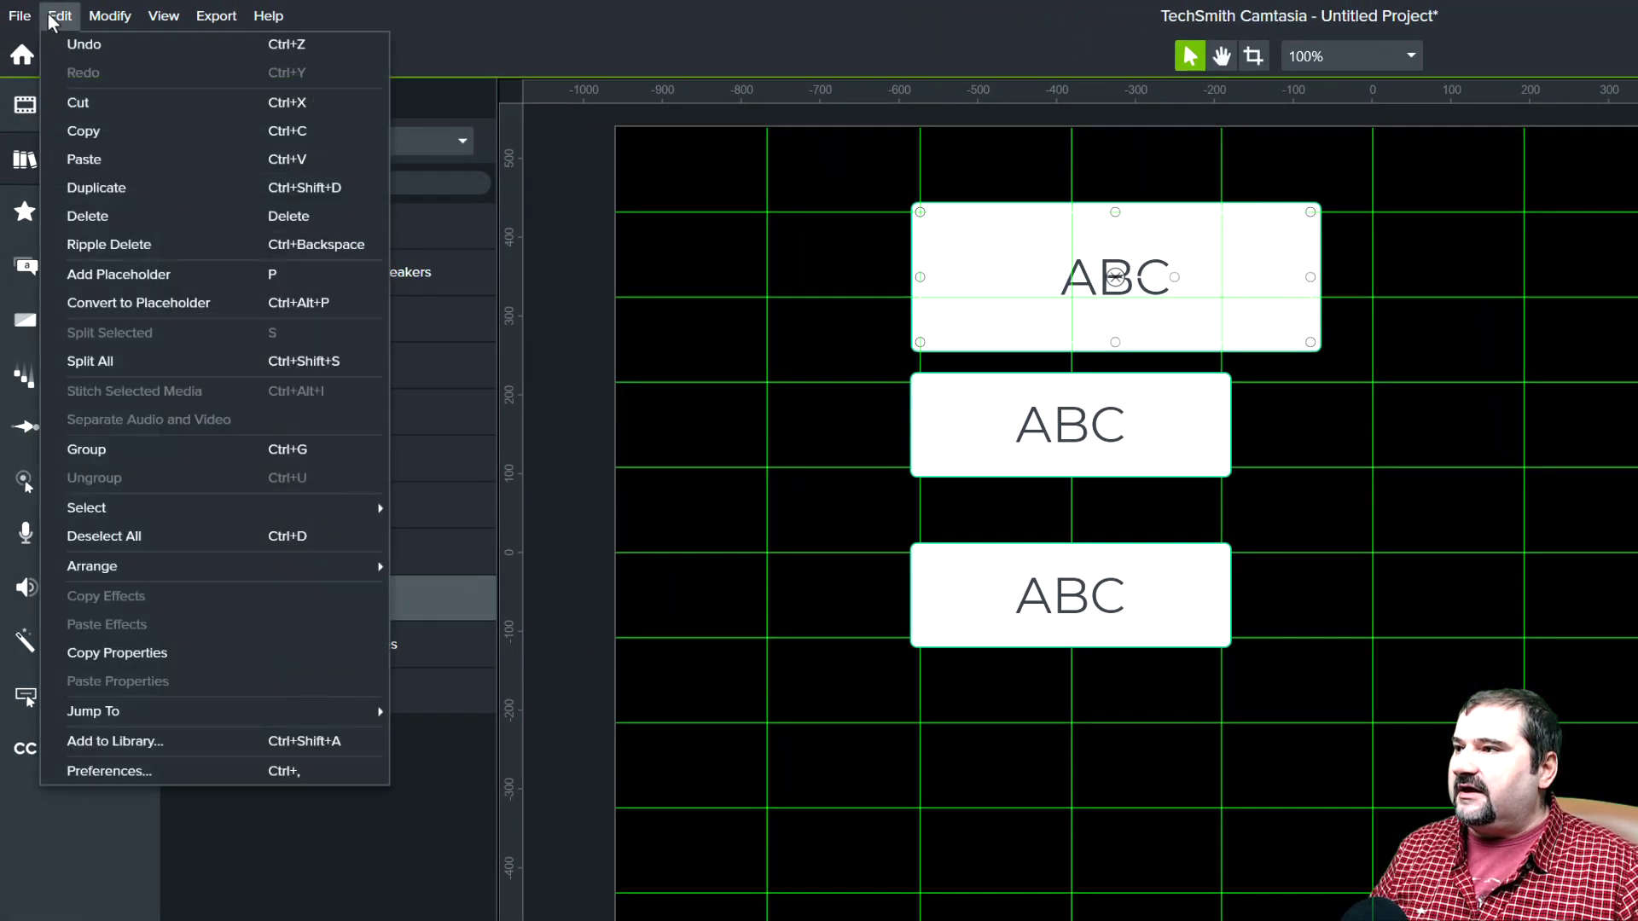
{"action": "left_click", "coordinate": [102, 763]}
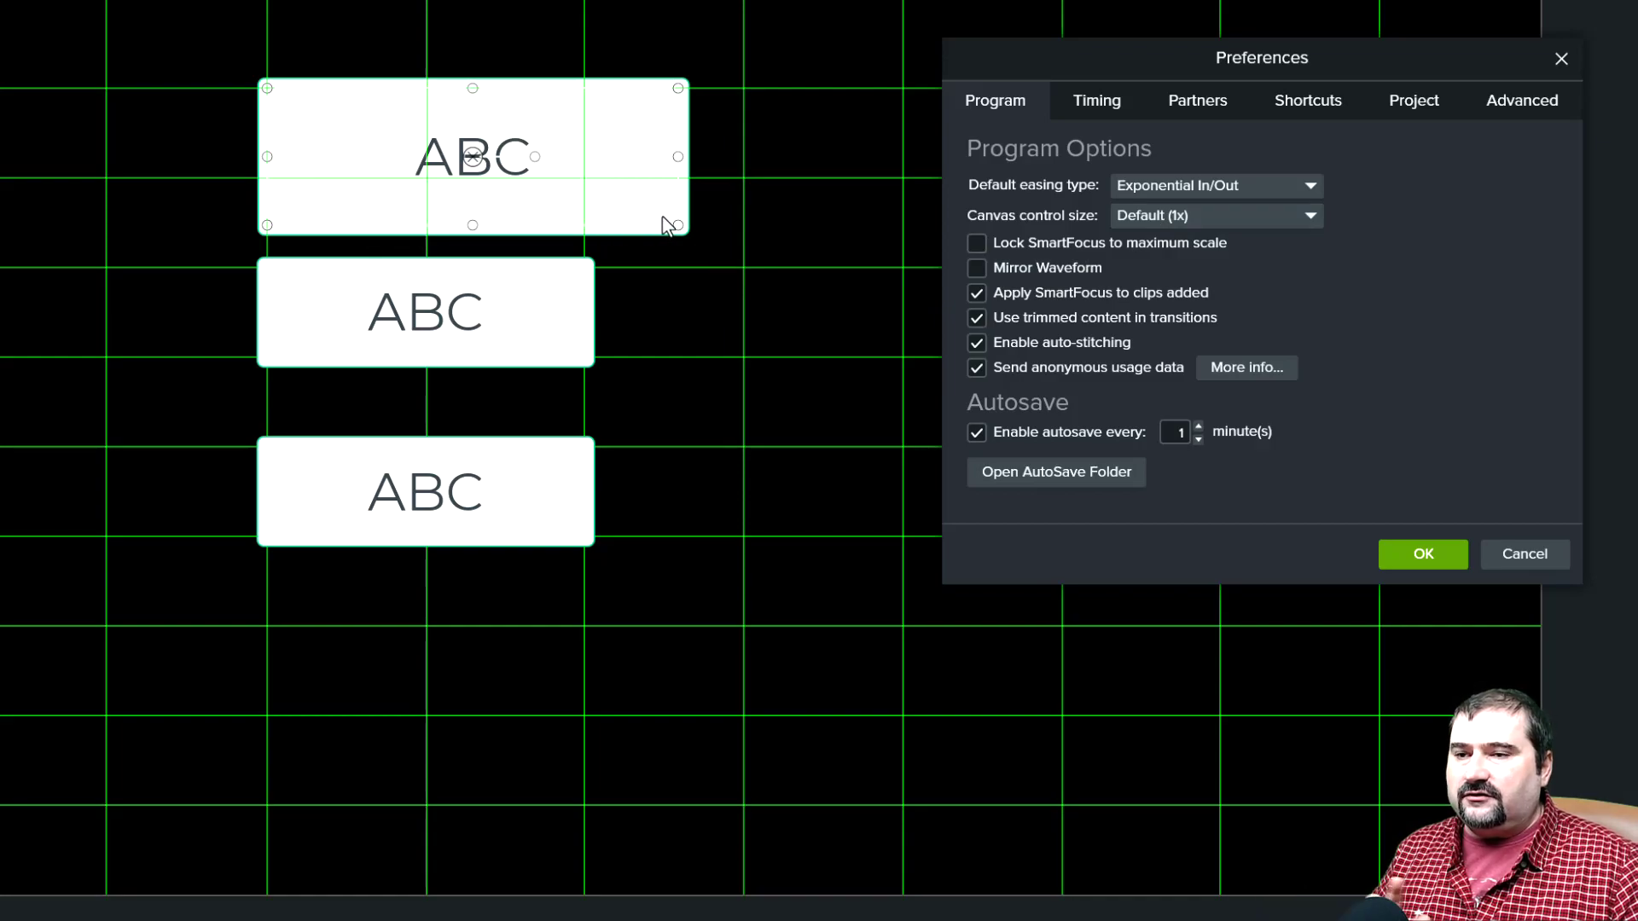
{"action": "left_click", "coordinate": [1185, 220]}
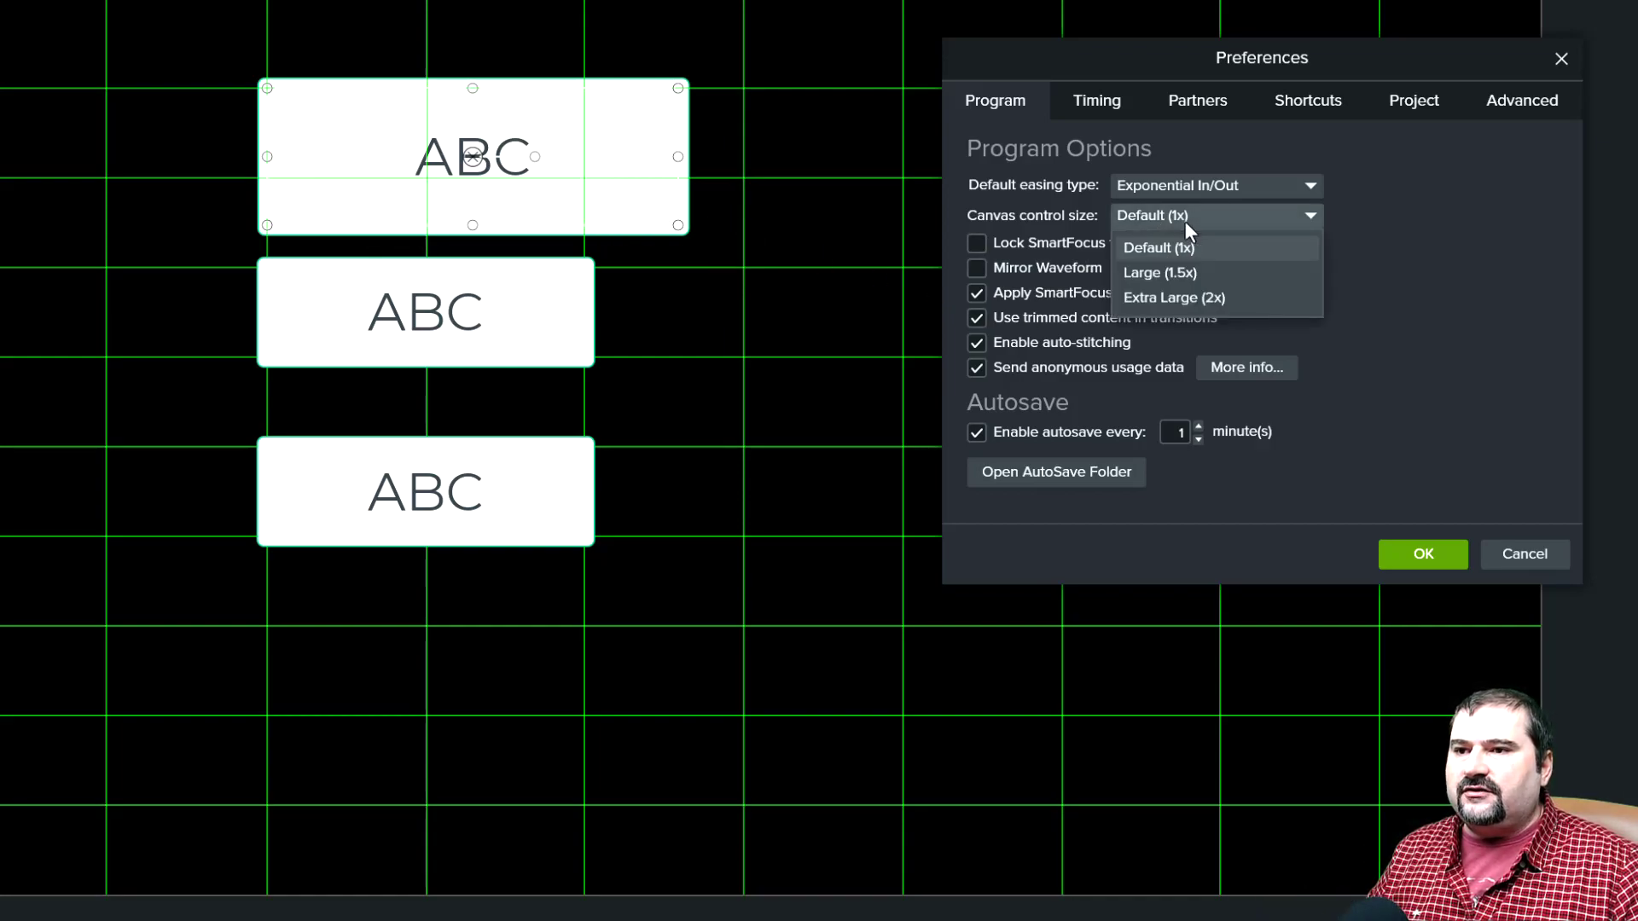
{"action": "left_click", "coordinate": [1185, 299]}
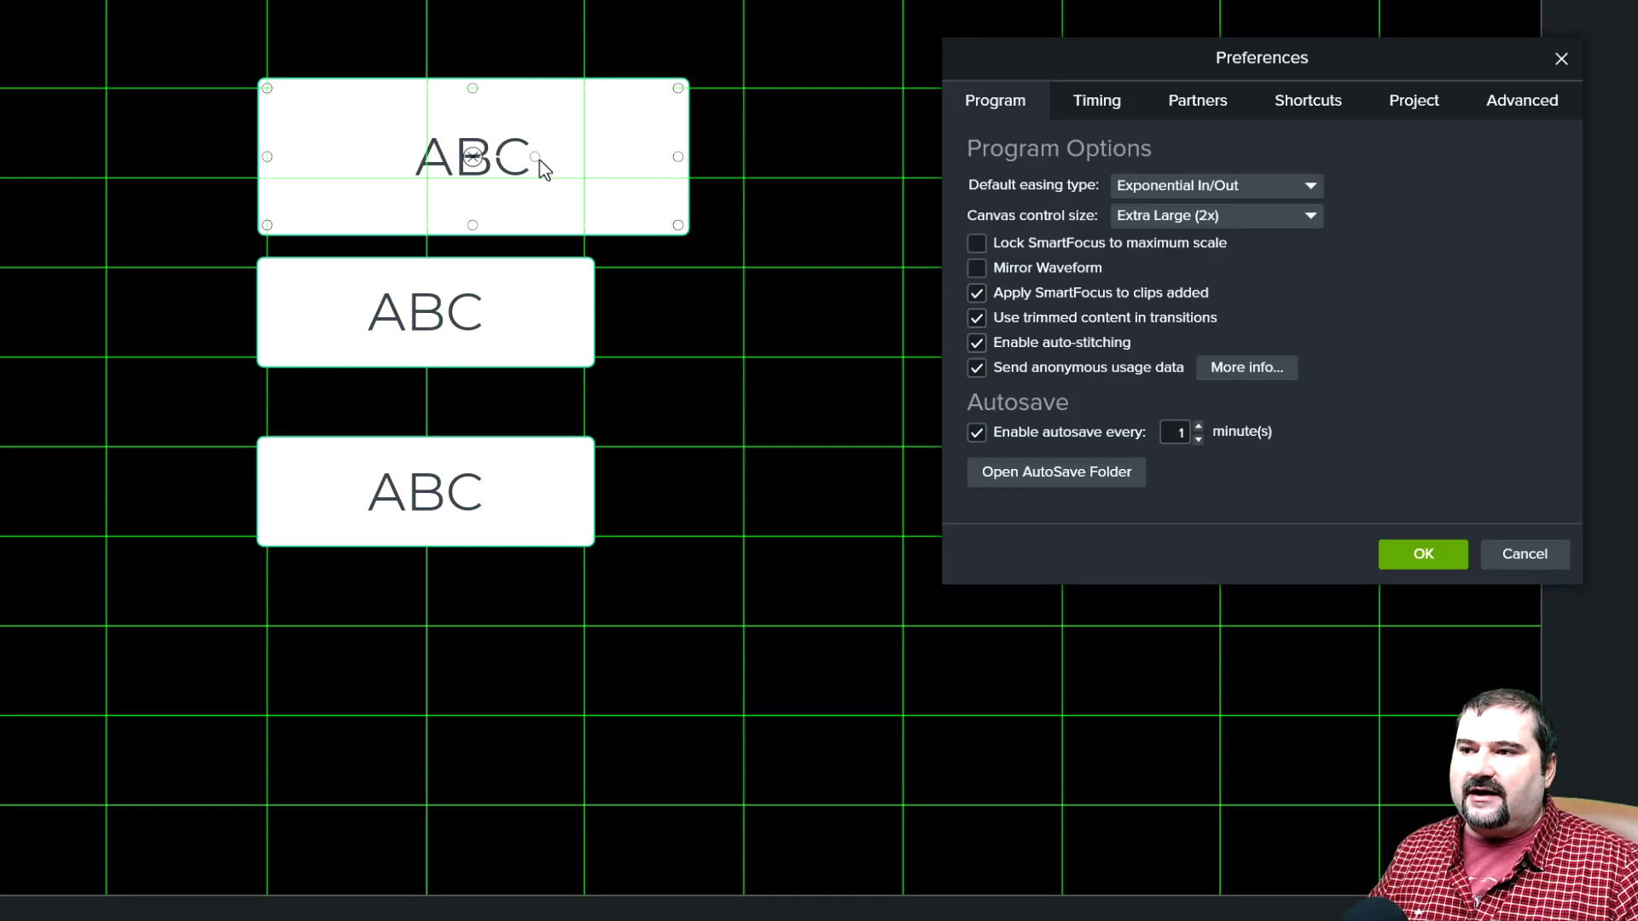
Apply the 2x control size, move the large callout right, and stretch it wider and larger
{"action": "left_click", "coordinate": [1409, 556]}
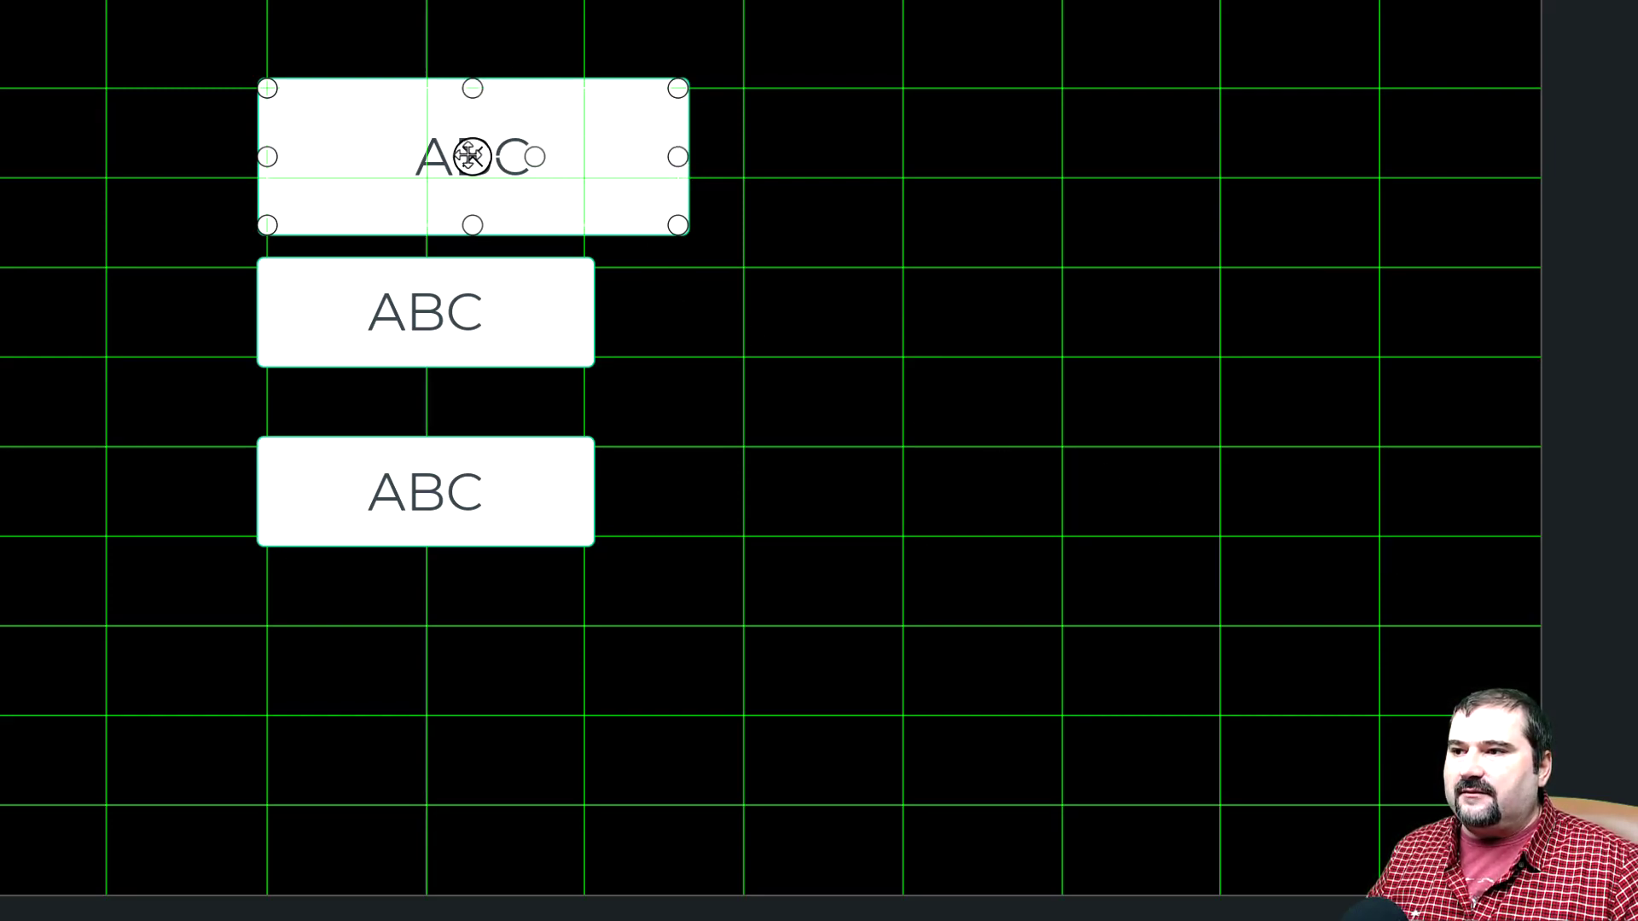
{"action": "mouse_move", "coordinate": [472, 157]}
{"action": "left_mouse_down"}
{"action": "mouse_move", "coordinate": [969, 205]}
{"action": "mouse_move", "coordinate": [972, 245]}
{"action": "mouse_move", "coordinate": [839, 274]}
{"action": "left_mouse_up"}
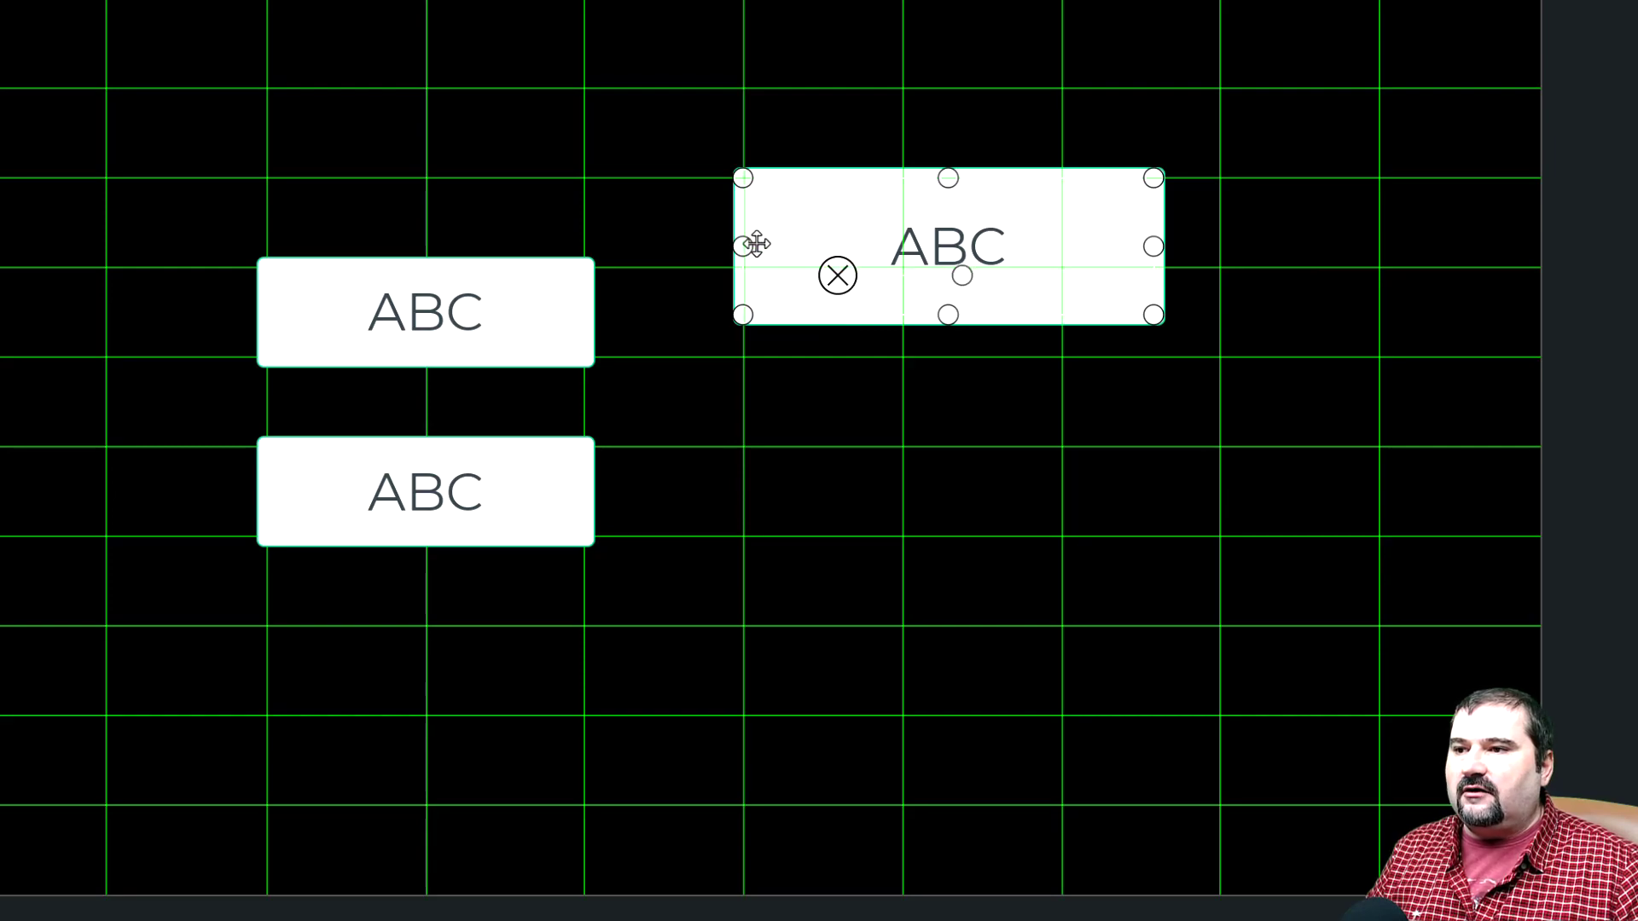
{"action": "mouse_move", "coordinate": [743, 177]}
{"action": "left_mouse_down"}
{"action": "mouse_move", "coordinate": [674, 183]}
{"action": "mouse_move", "coordinate": [629, 143]}
{"action": "mouse_move", "coordinate": [811, 128]}
{"action": "mouse_move", "coordinate": [731, 165]}
{"action": "mouse_move", "coordinate": [753, 179]}
{"action": "left_mouse_up"}
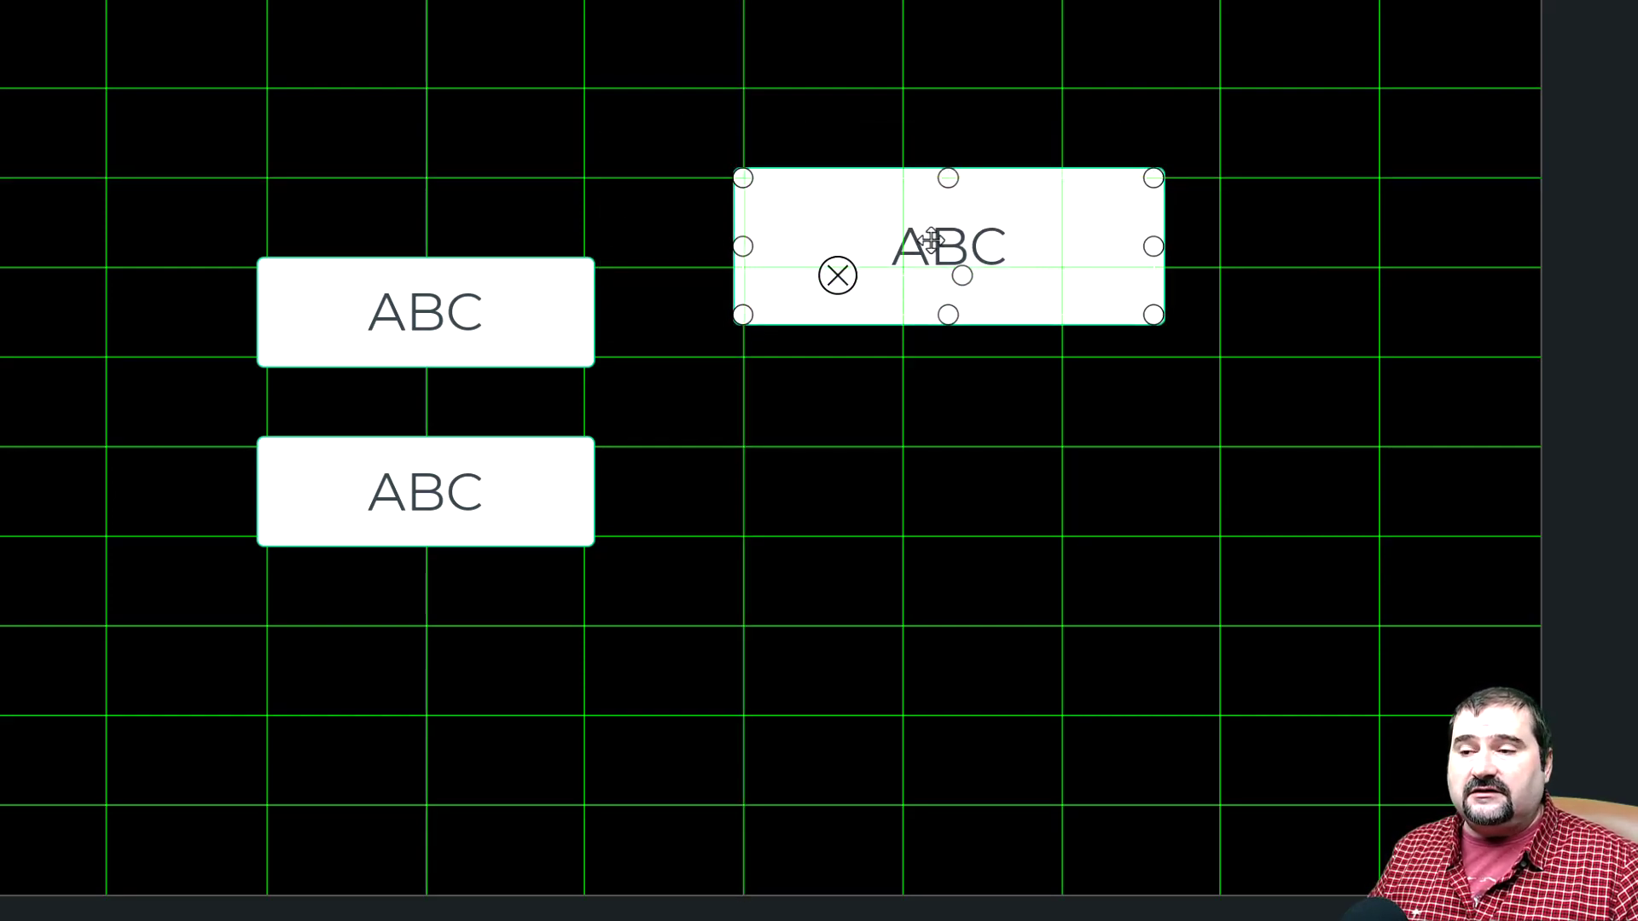
{"action": "left_click_drag", "start_coordinate": [1153, 315], "coordinate": [1246, 366]}
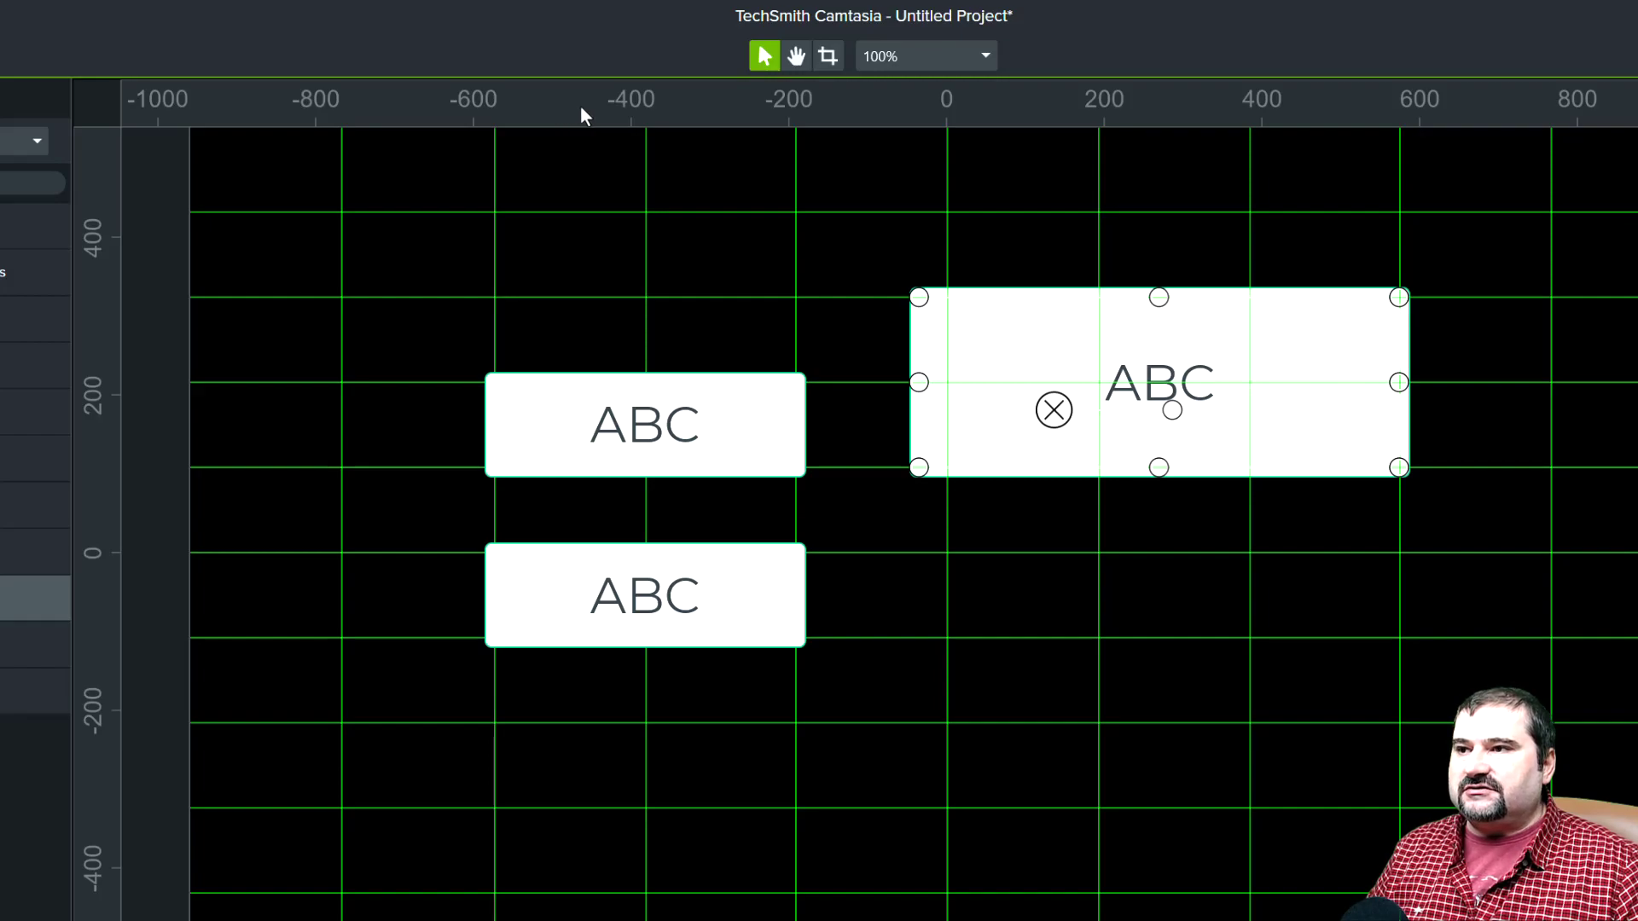
Drop a vertical guide from the left ruler at about x = -852
{"action": "left_click_drag", "start_coordinate": [94, 401], "coordinate": [264, 403]}
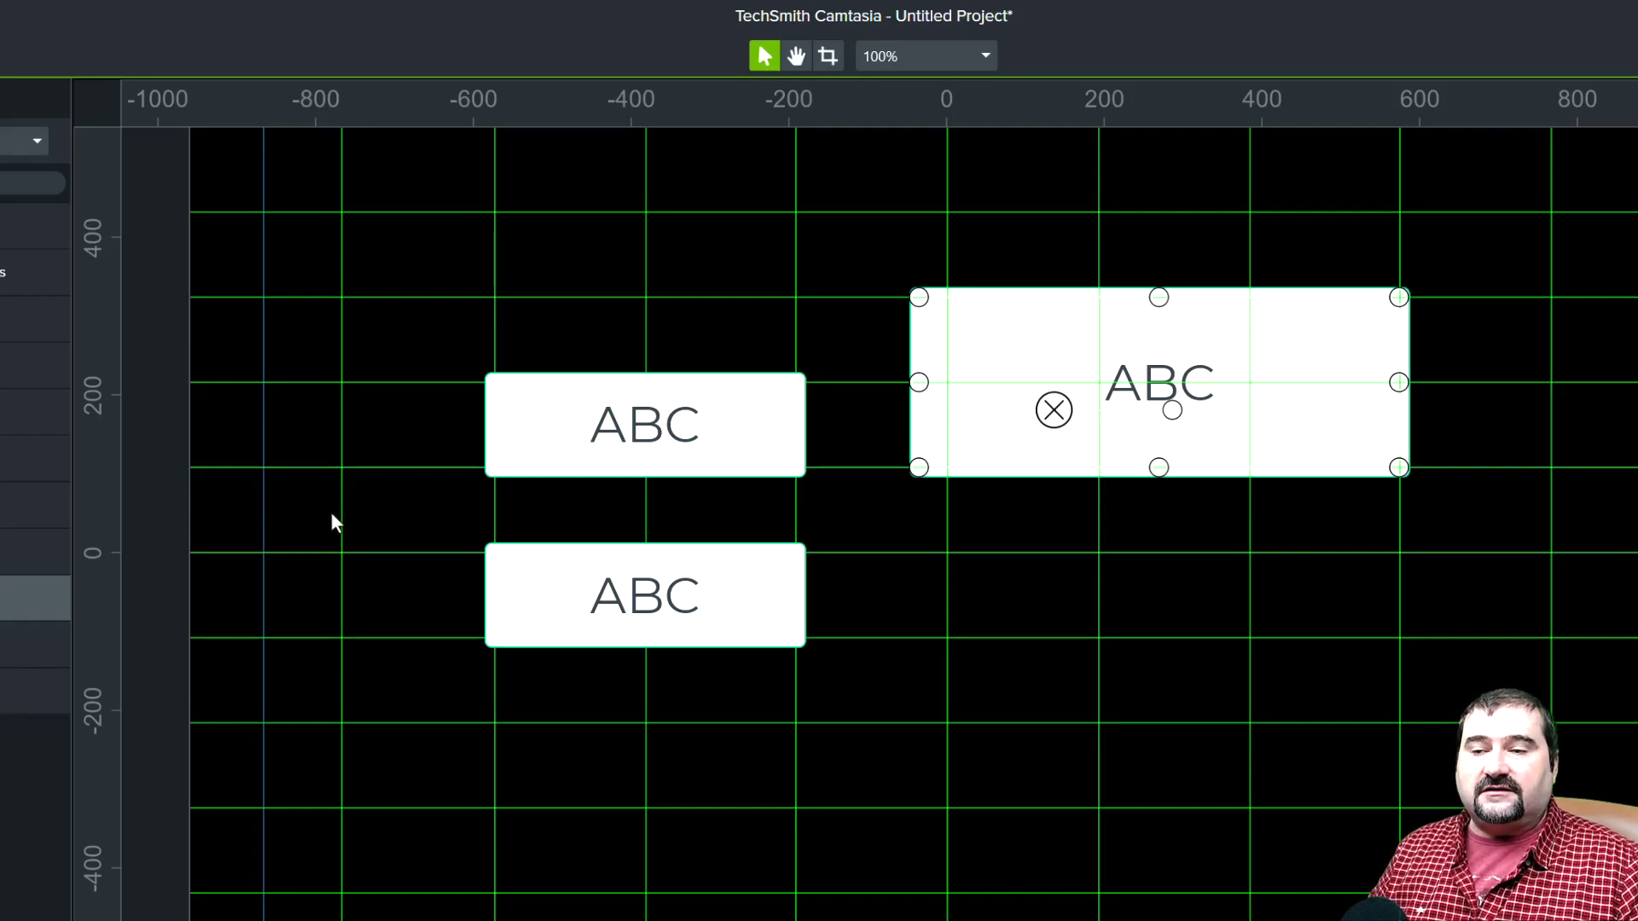